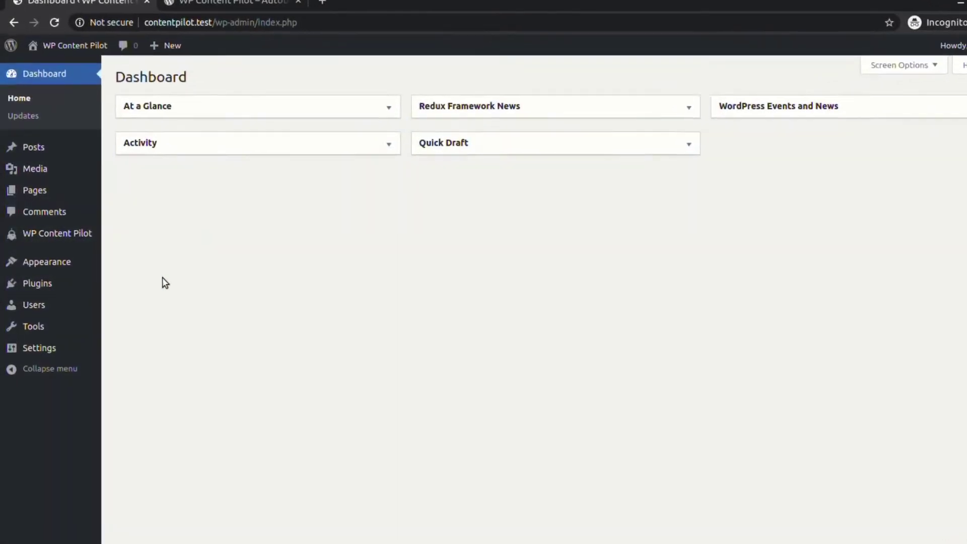
Open WP Content Pilot's Add New campaign page and scroll the source tiles down to Quora
mouse_move(99, 247)
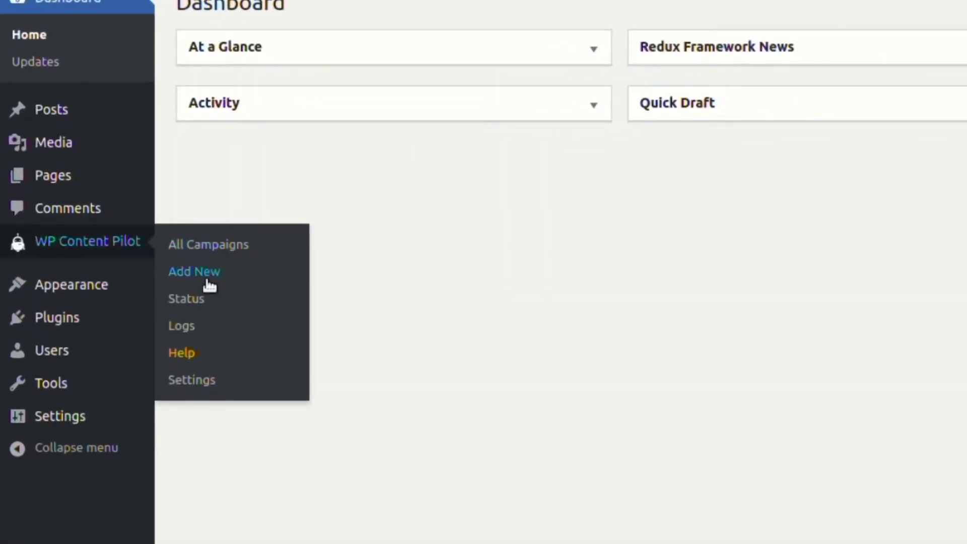
left_click(206, 280)
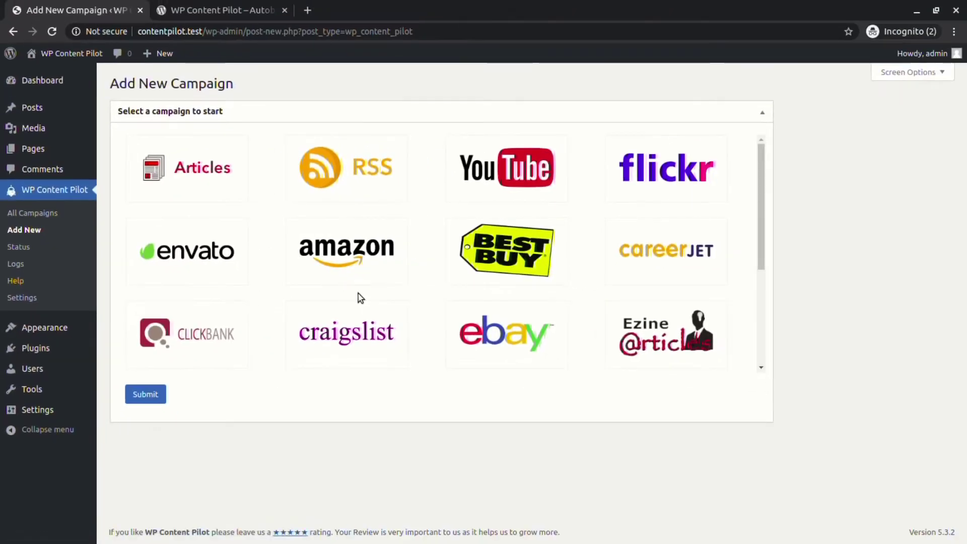
scroll(359, 297, "down", 4)
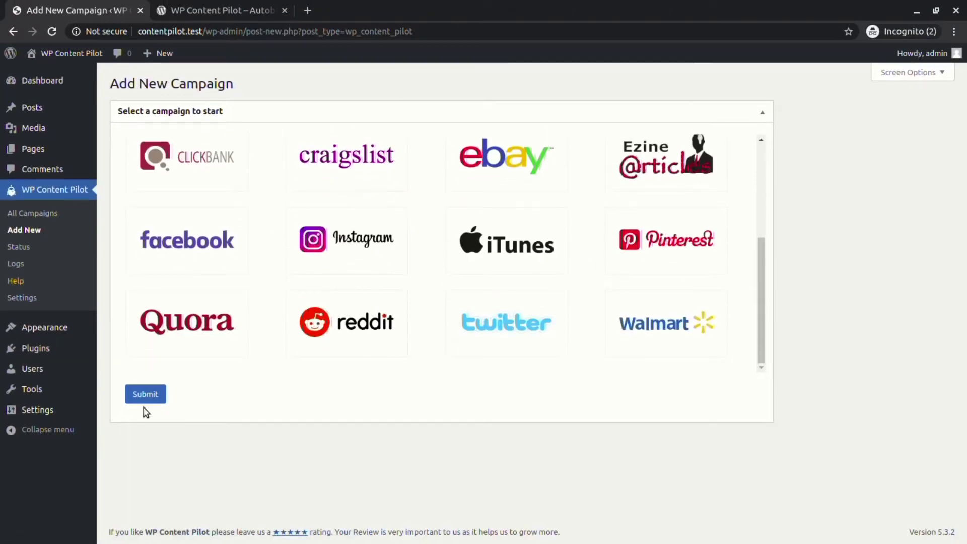
Create a Quora campaign that runs every 1 minute with a target of 25 posts
left_click(175, 327)
left_click(145, 351)
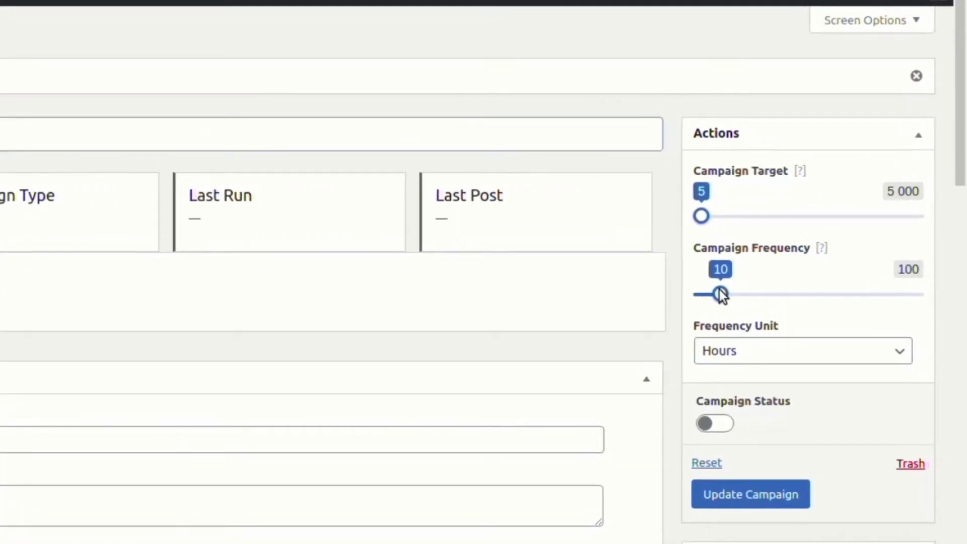
left_click_drag(802, 254, 789, 255)
left_click(725, 350)
left_click(720, 377)
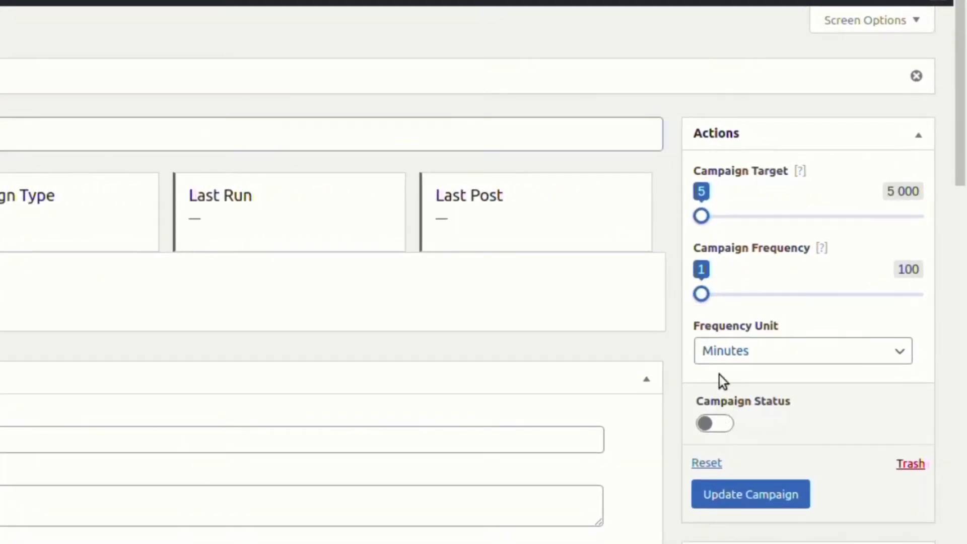
left_click_drag(701, 220, 706, 218)
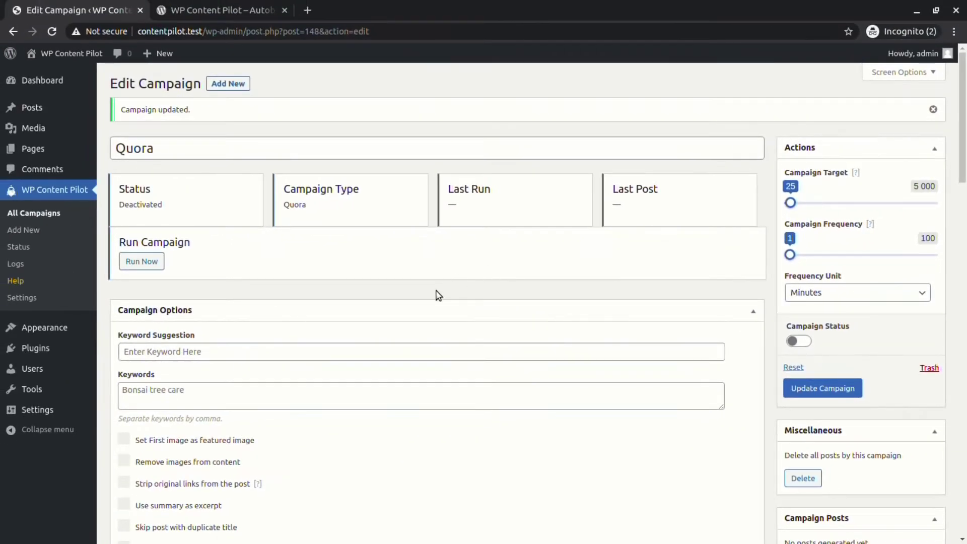
Add 'yoga techniques' from the keyword suggestions as the campaign keyword
scroll(437, 293, "down", 1)
left_click(260, 311)
type("Yo")
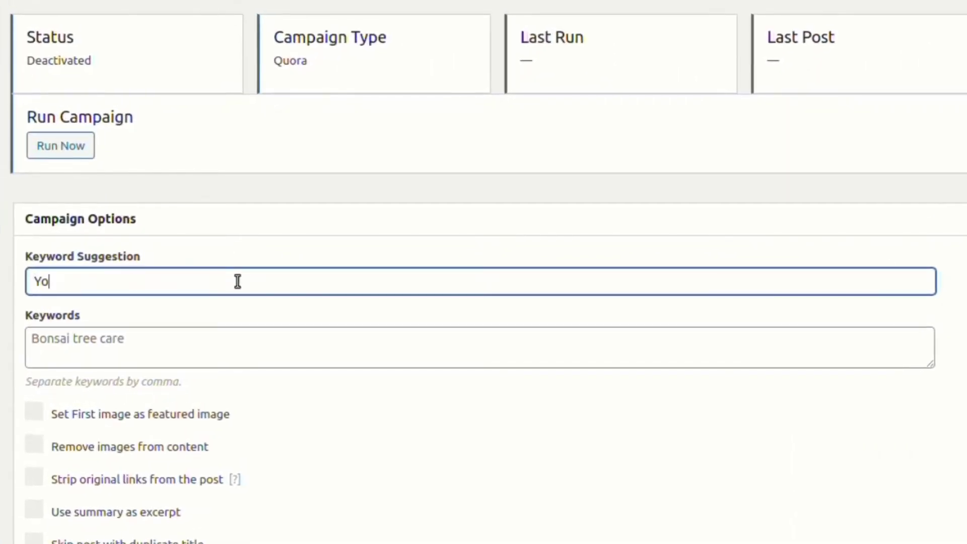
type("ga")
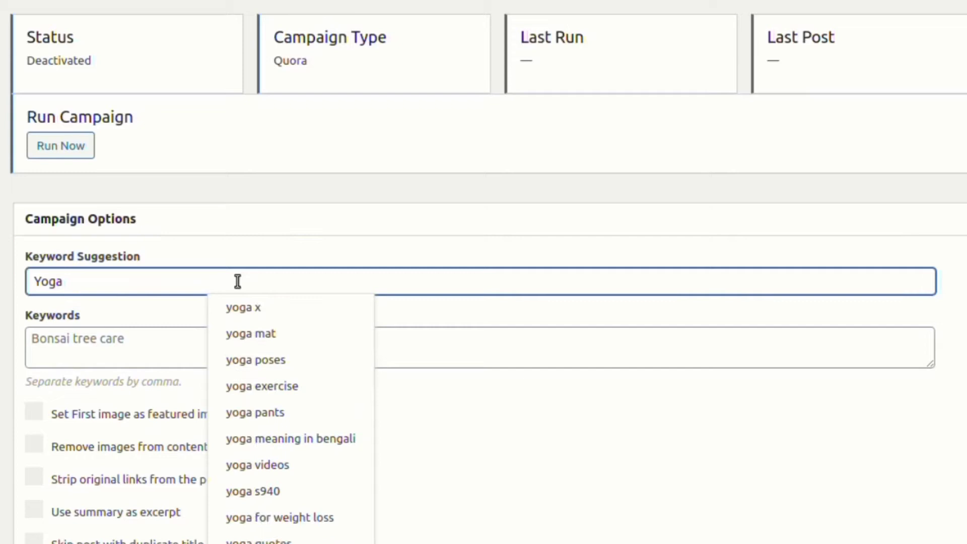
type(" Techn")
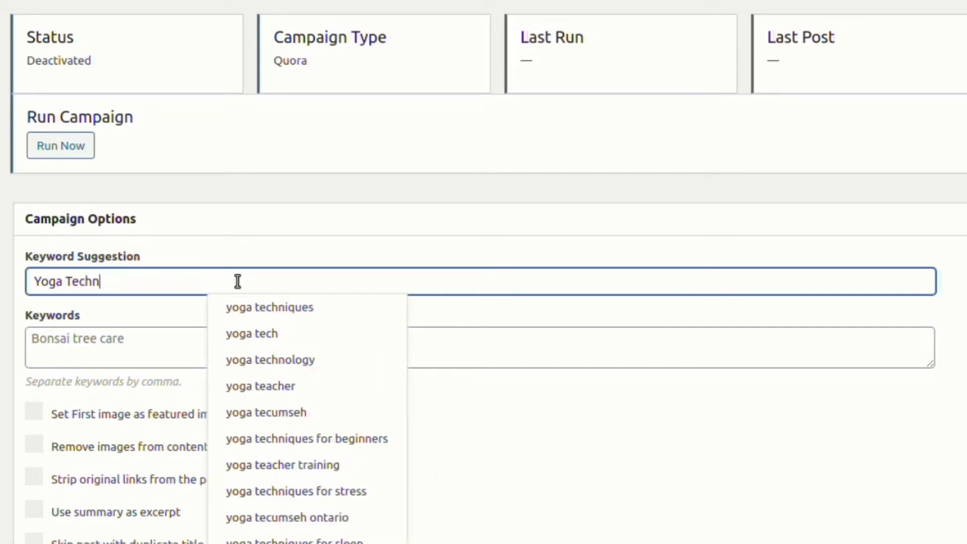
left_click(255, 305)
Enable skipping duplicate titles and keeping original post dates
scroll(252, 338, "down", 3)
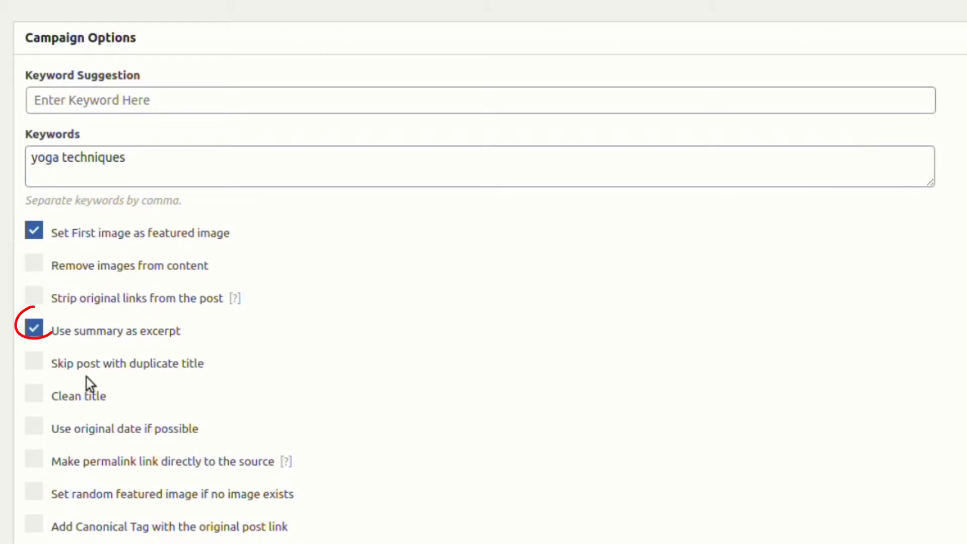
left_click(136, 364)
scroll(125, 372, "down", 3)
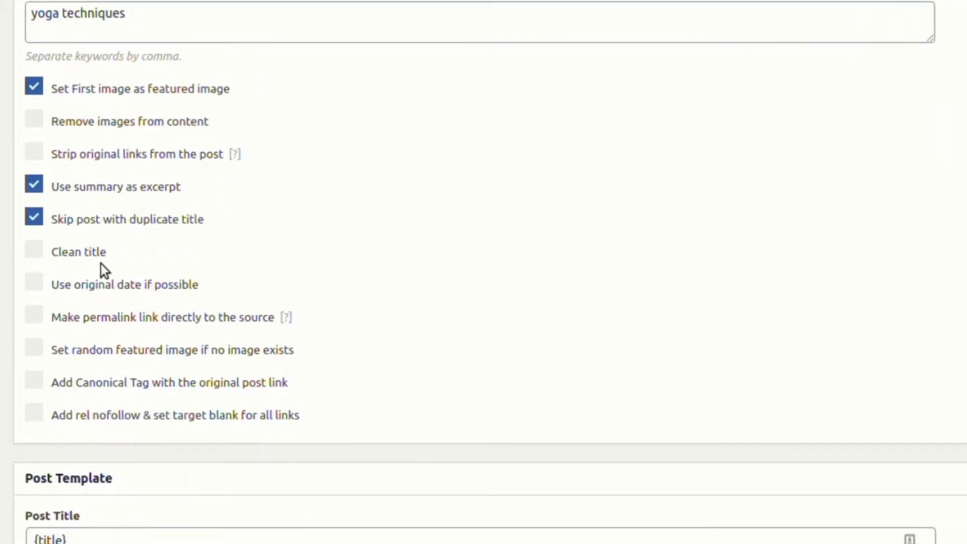
left_click(90, 291)
scroll(153, 353, "down", 3)
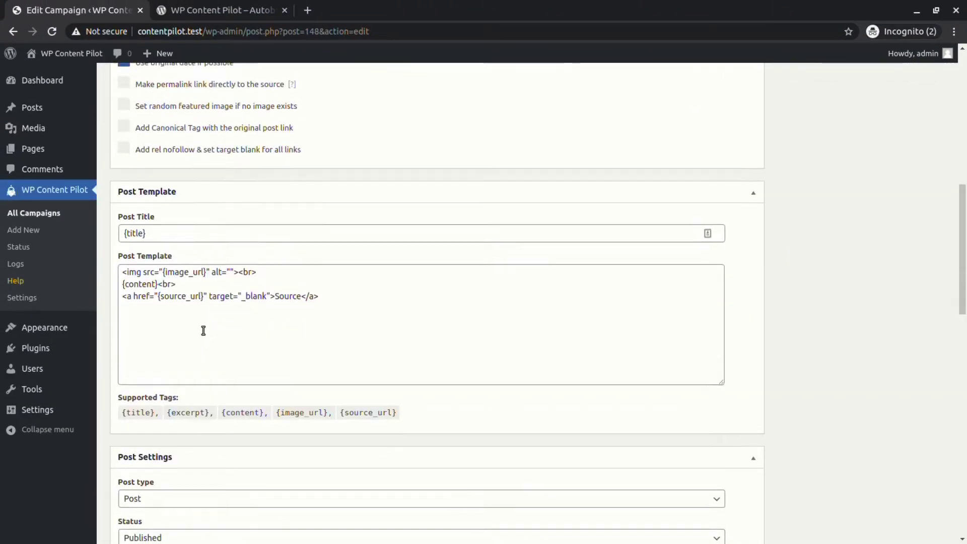
Activate the Quora campaign, save it, and run it once to generate a yoga post
scroll(627, 345, "up", 10)
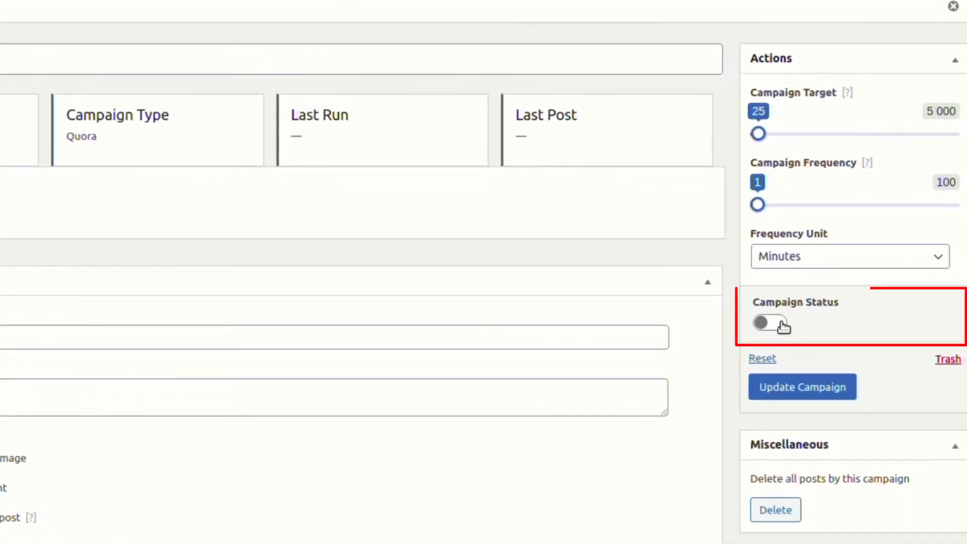
left_click(770, 323)
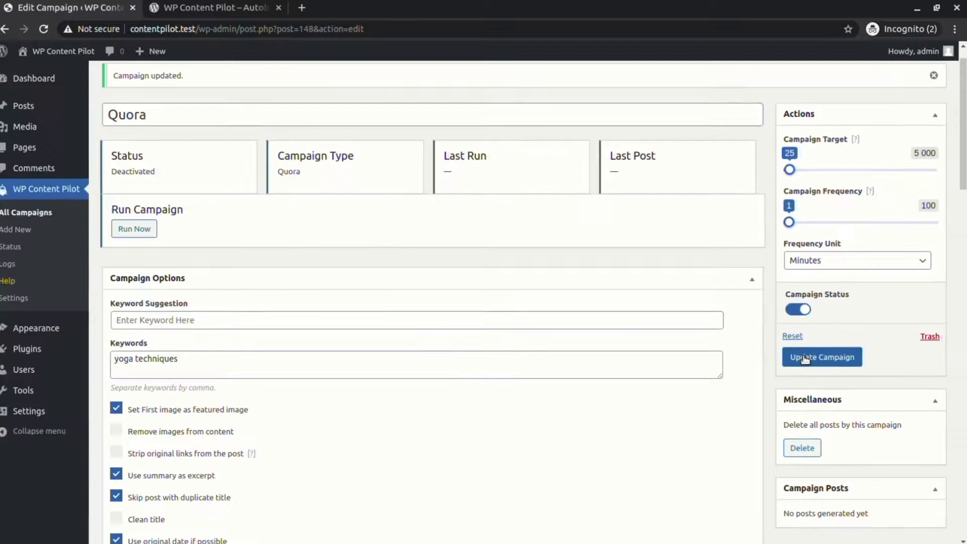
left_click(776, 387)
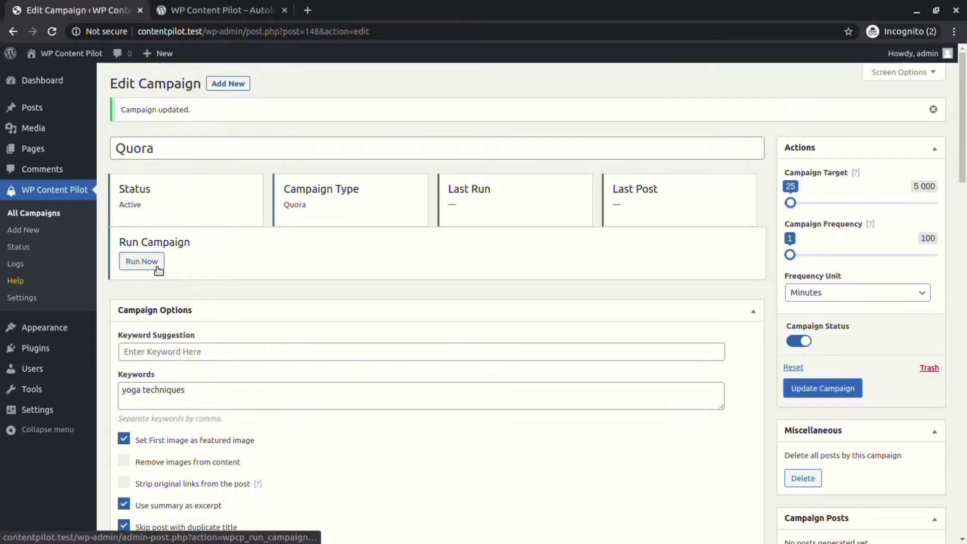
left_click(151, 263)
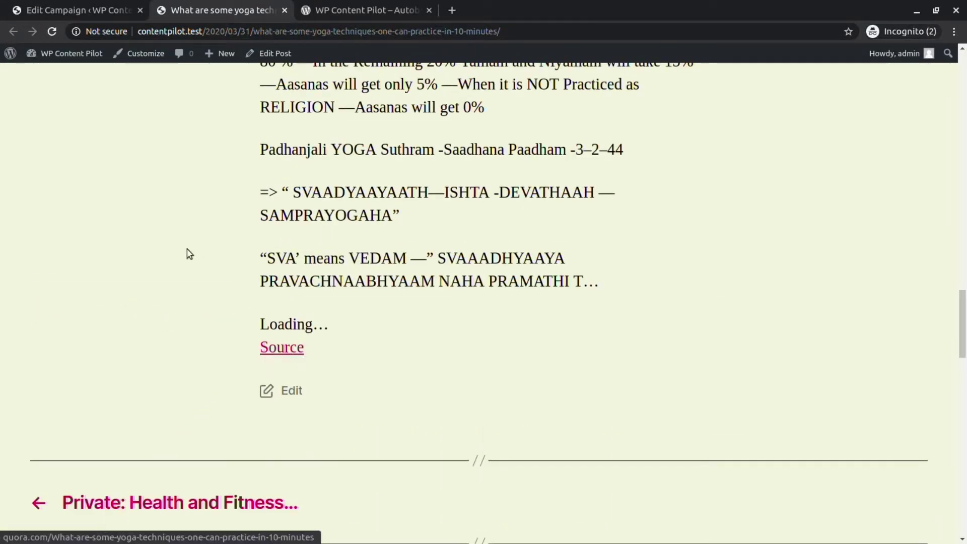
Assign the Quora category and the Quora tag to the campaign's posts
left_click(132, 7)
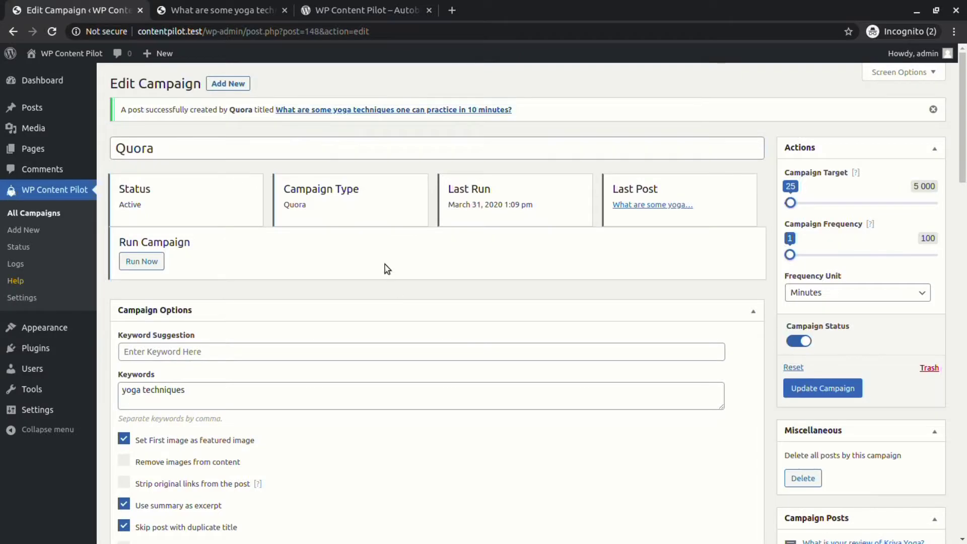
scroll(387, 269, "down", 15)
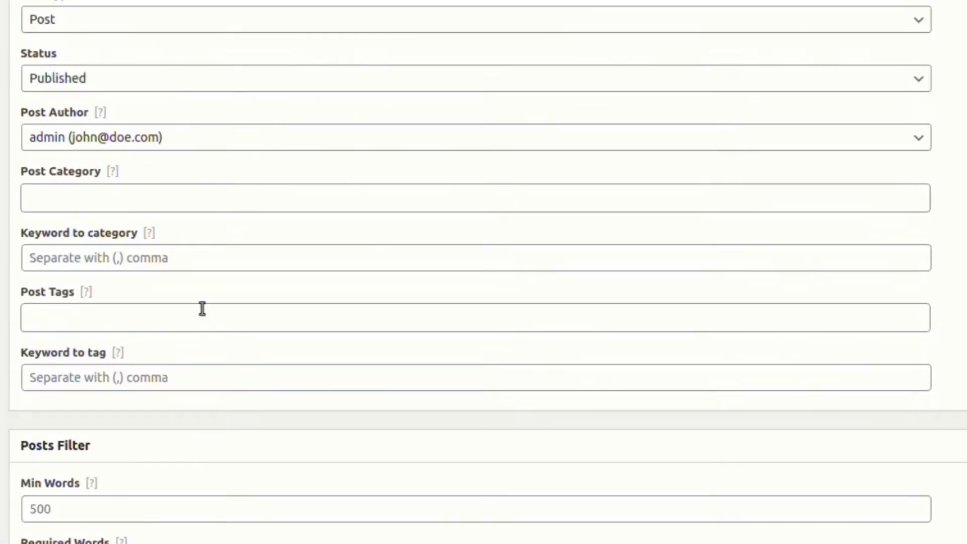
left_click(55, 198)
scroll(82, 367, "down", 2)
type("q")
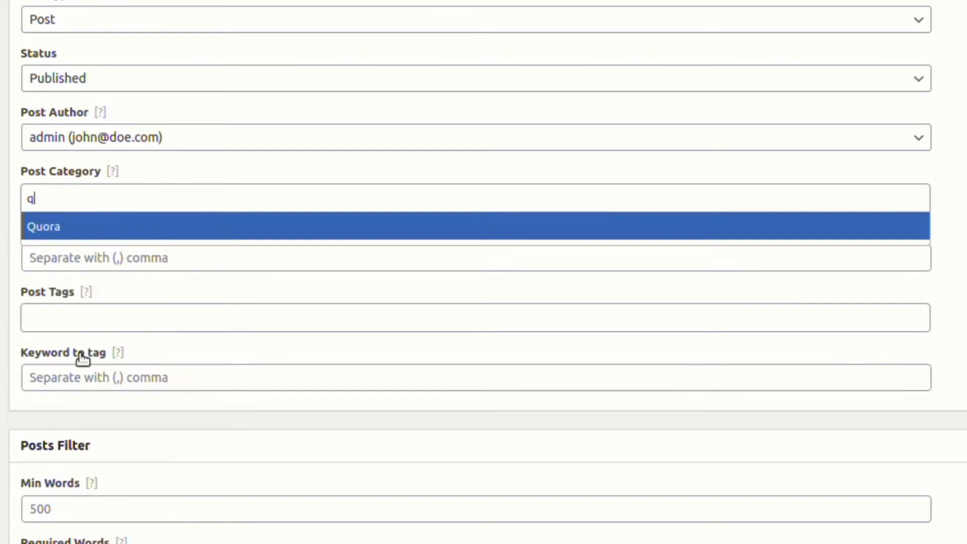
left_click(61, 225)
left_click(65, 319)
type("q")
left_click(65, 347)
Enter 'yoga' as the keyword for both category and tag mapping
left_click(69, 259)
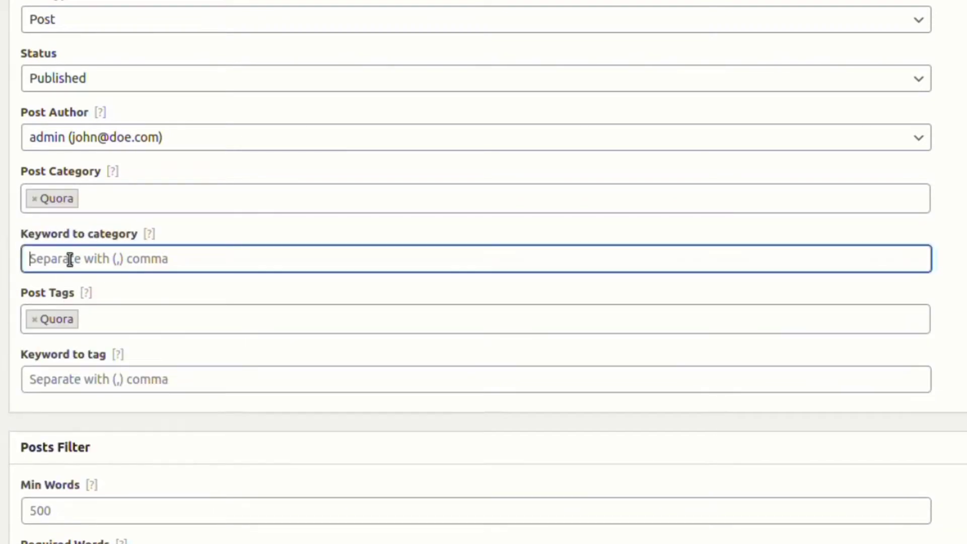
type("yoga")
key("ctrl+a")
key("ctrl+c")
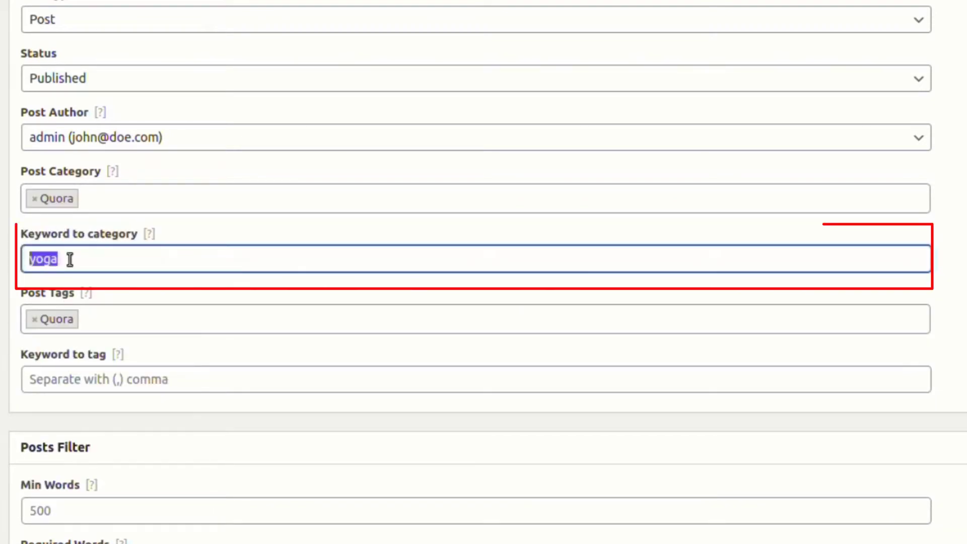
left_click(54, 380)
key("ctrl+v")
left_click(84, 424)
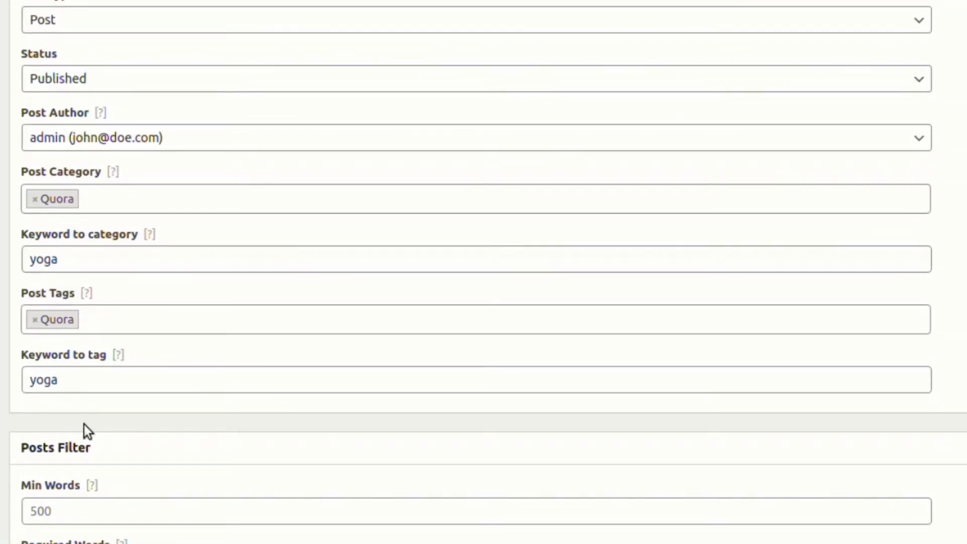
Set Min Words to 600 and Required Words to 'Yoga'
scroll(84, 424, "down", 5)
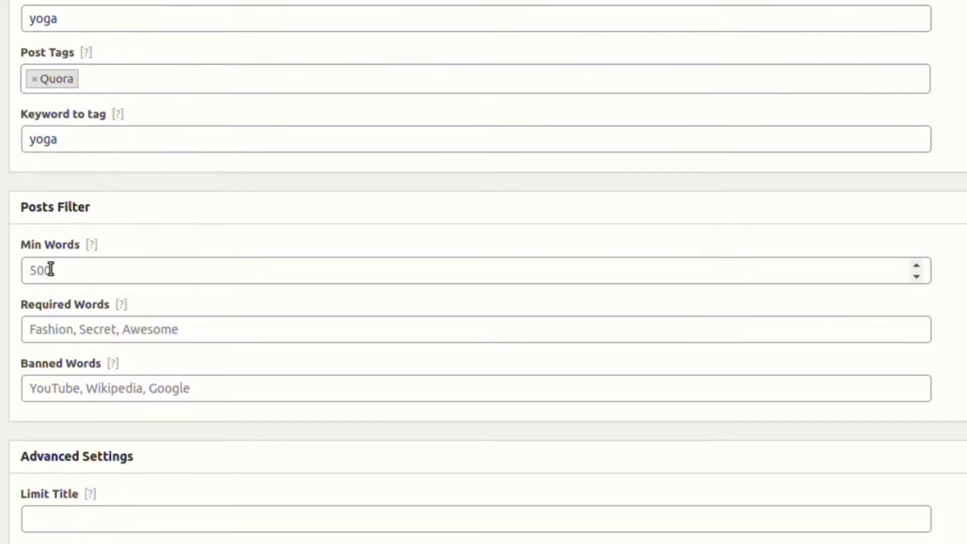
left_click(65, 271)
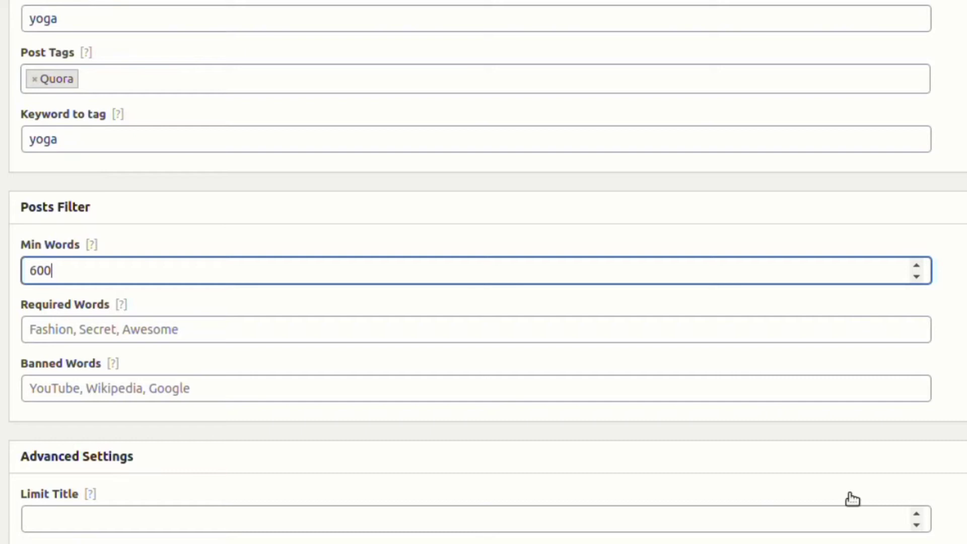
left_click(157, 332)
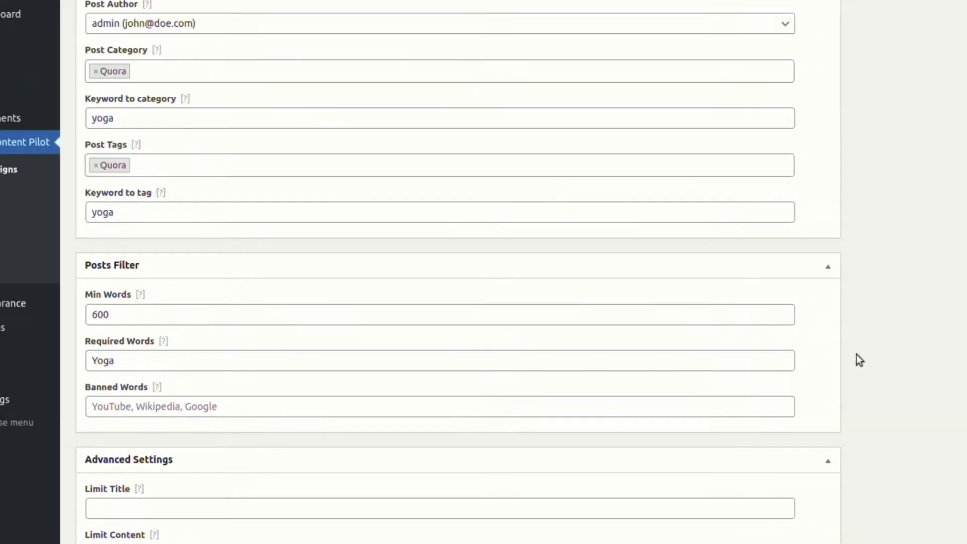
scroll(780, 372, "up", 15)
Save the campaign, run it again, and view the new yoga post tagged Quora and yoga
key("Return")
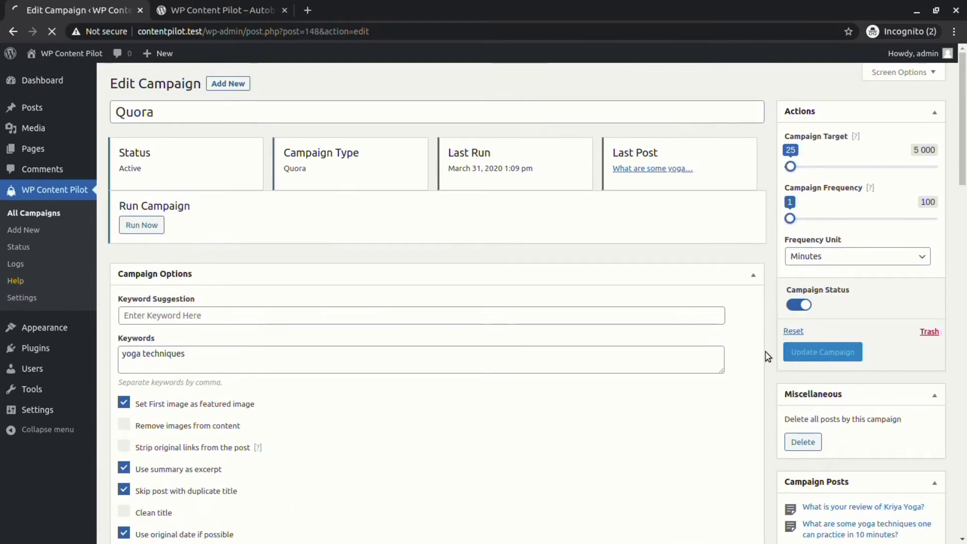
left_click(136, 261)
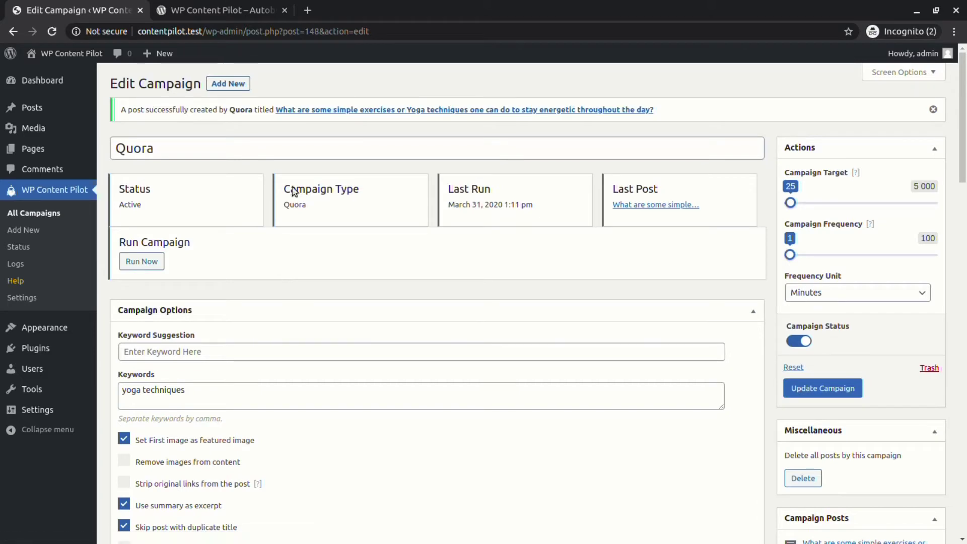
left_click(553, 109)
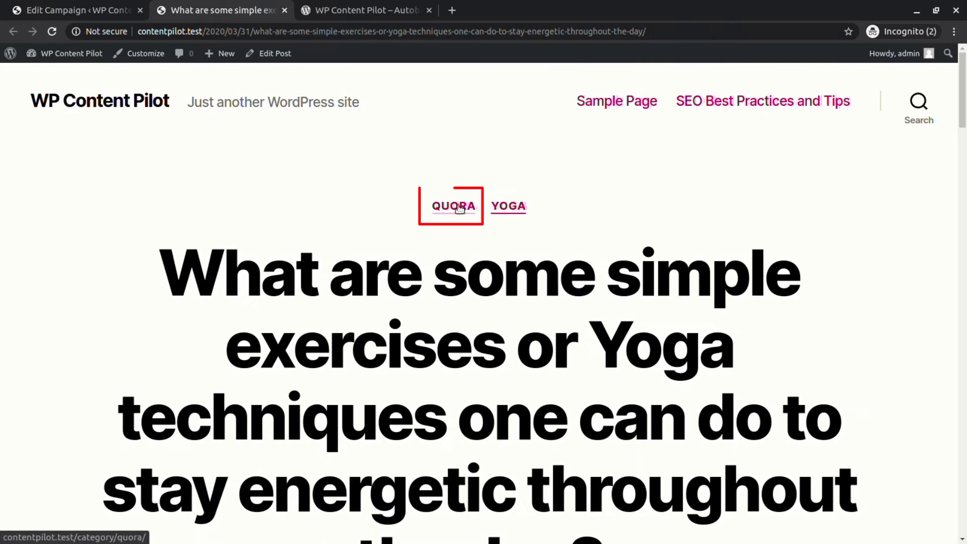
scroll(439, 378, "down", 20)
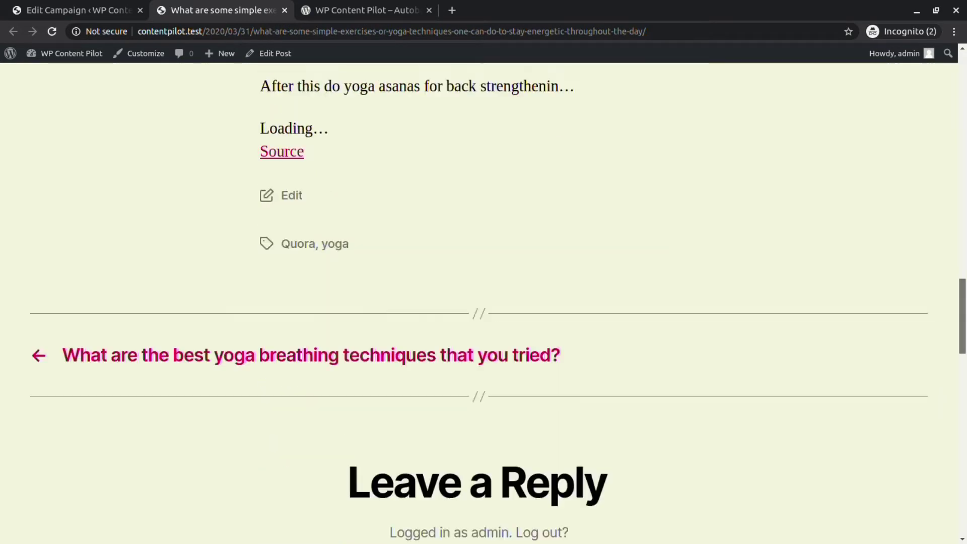
mouse_move(961, 337)
left_mouse_down()
mouse_move(962, 378)
mouse_move(962, 334)
left_mouse_up()
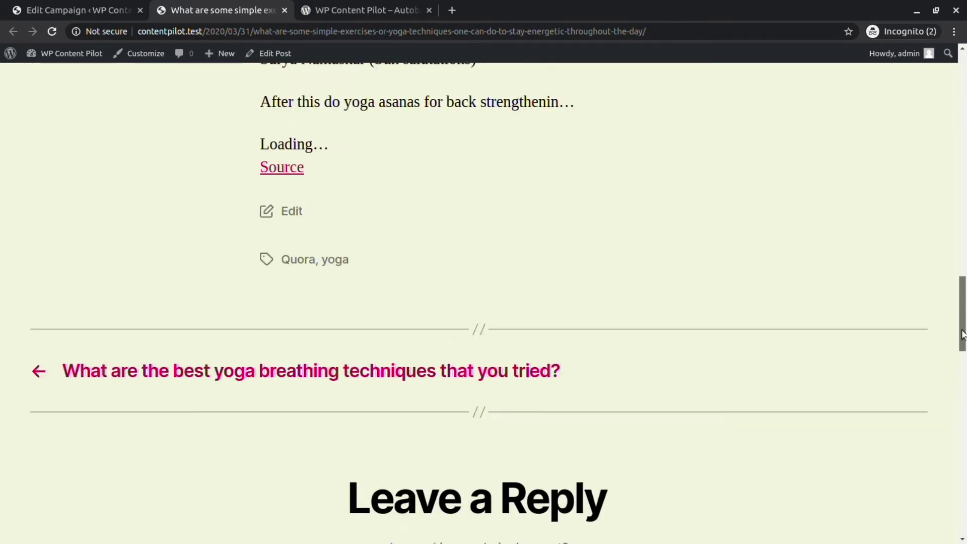
Enable the Add Canonical Tag and rel nofollow link options
left_click(76, 7)
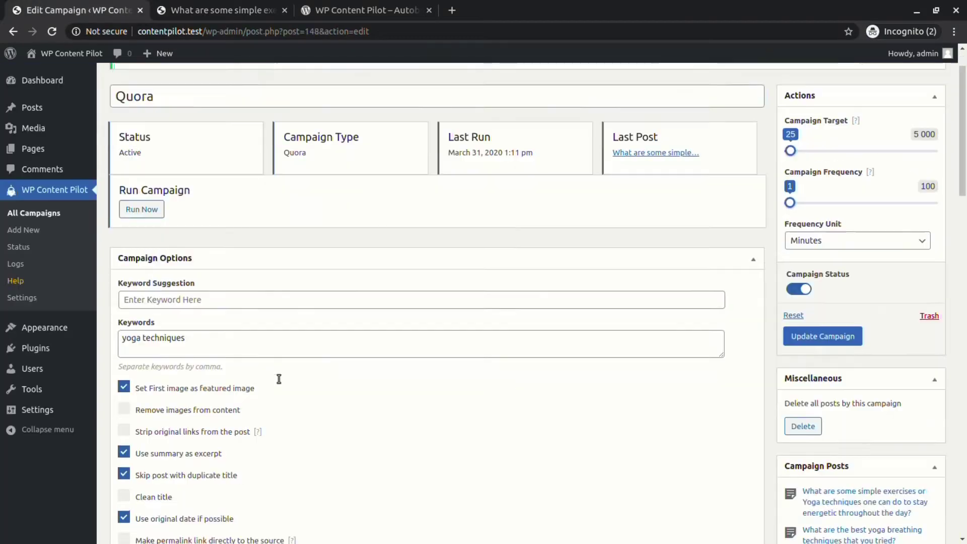
scroll(276, 377, "down", 5)
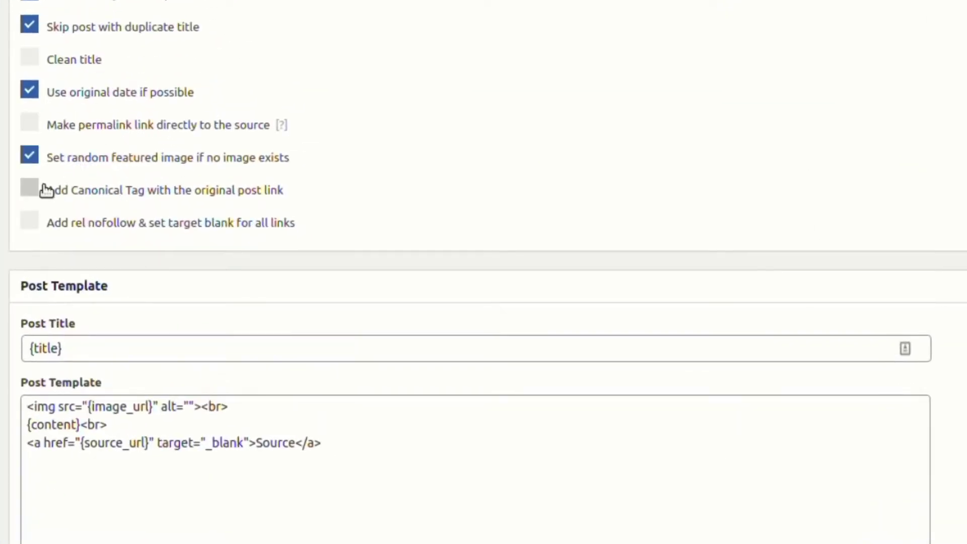
left_click(29, 222)
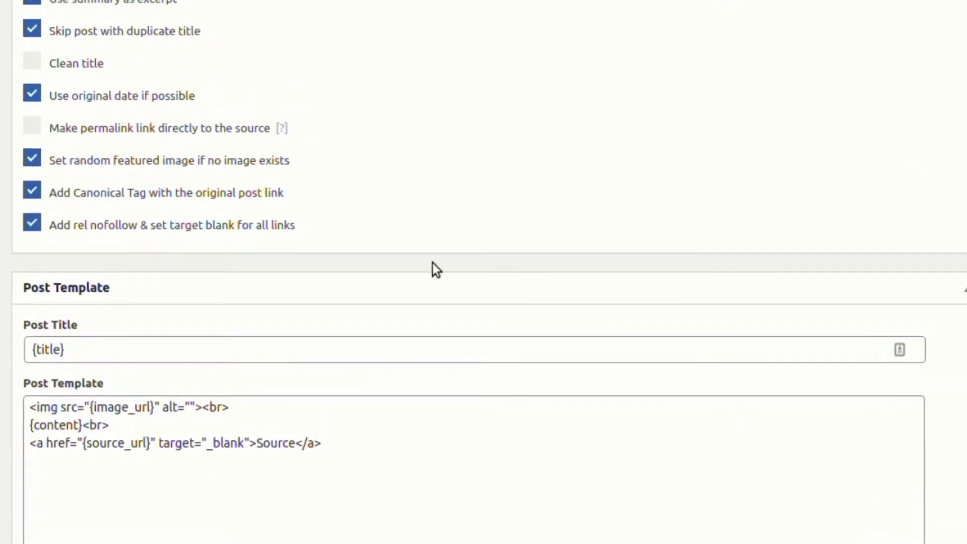
scroll(823, 416, "down", 10)
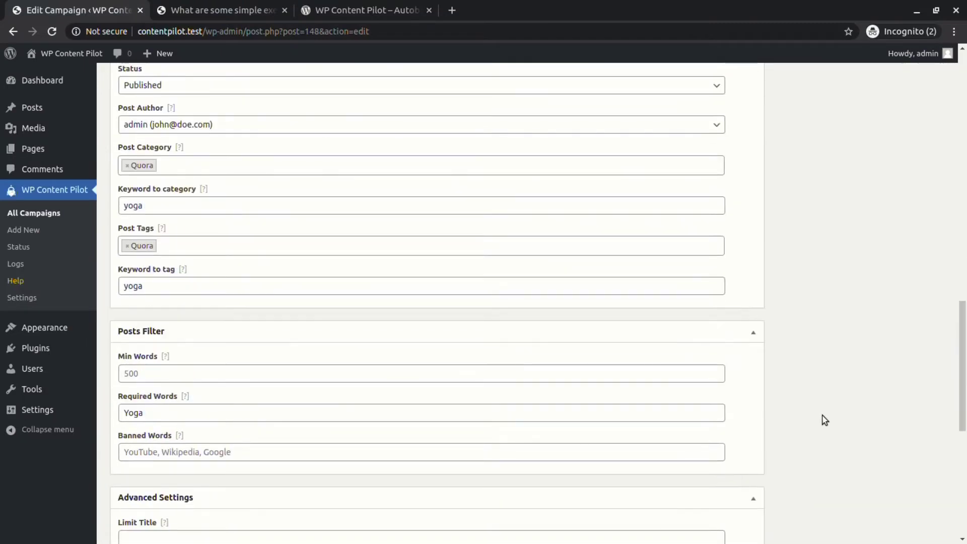
scroll(824, 420, "down", 3)
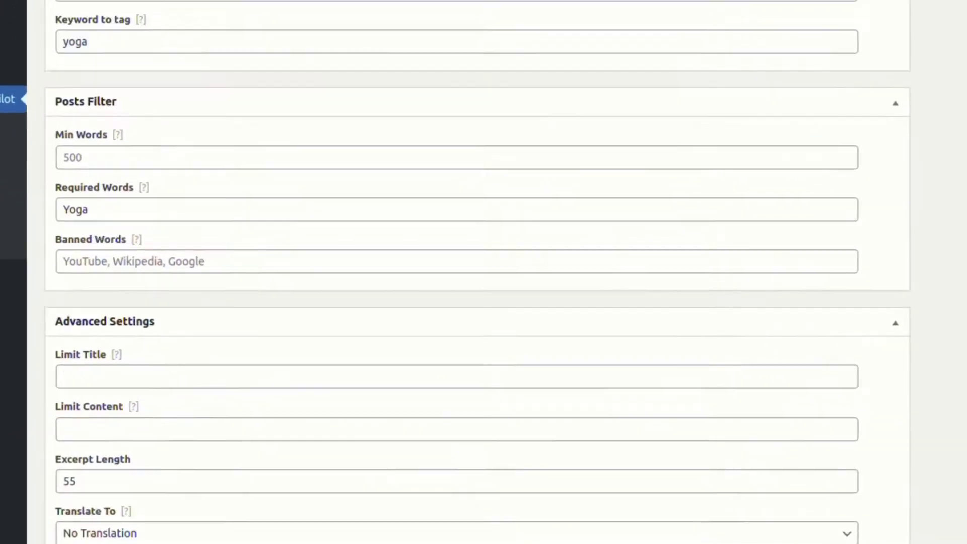
Set Excerpt Length 15, Limit Title 3 and Limit Content 100
left_click(124, 479)
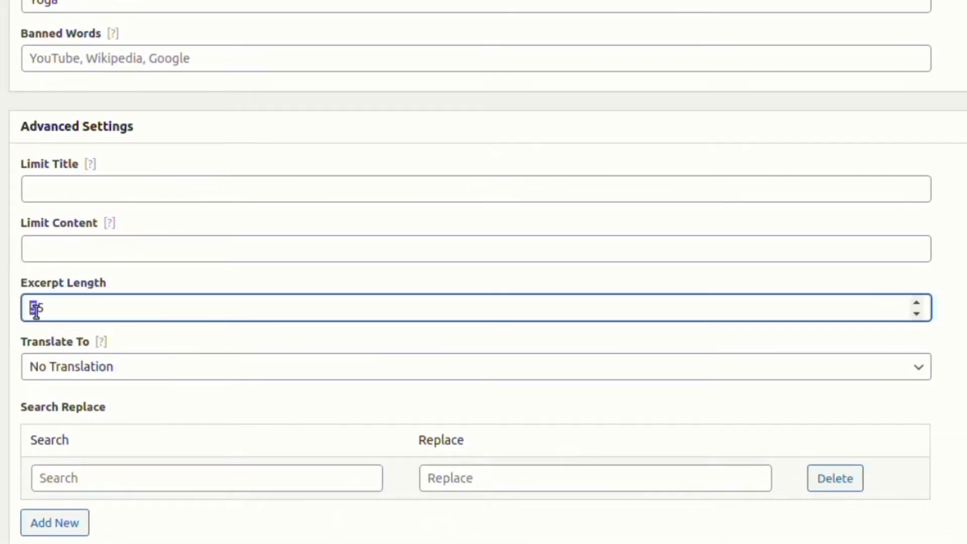
type("1")
left_click(73, 183)
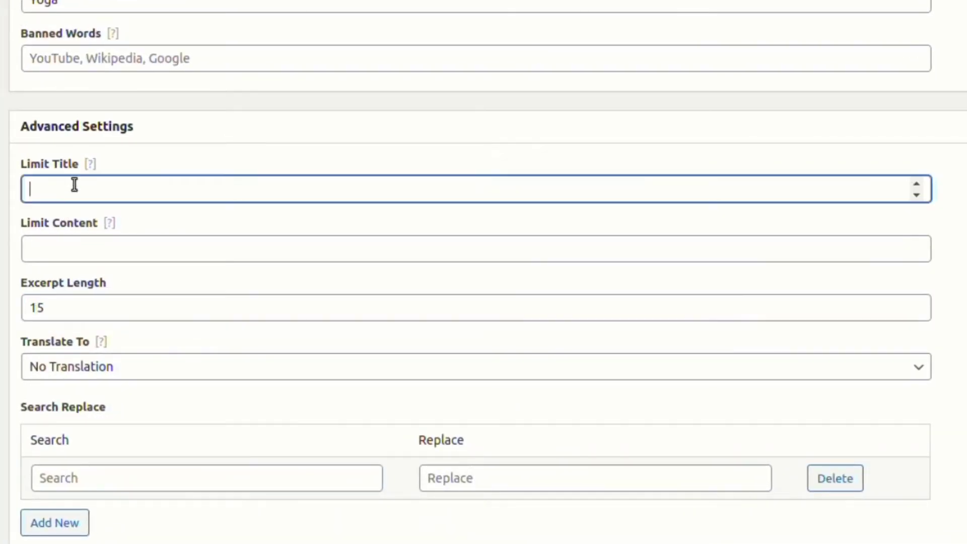
type("3")
left_click(71, 251)
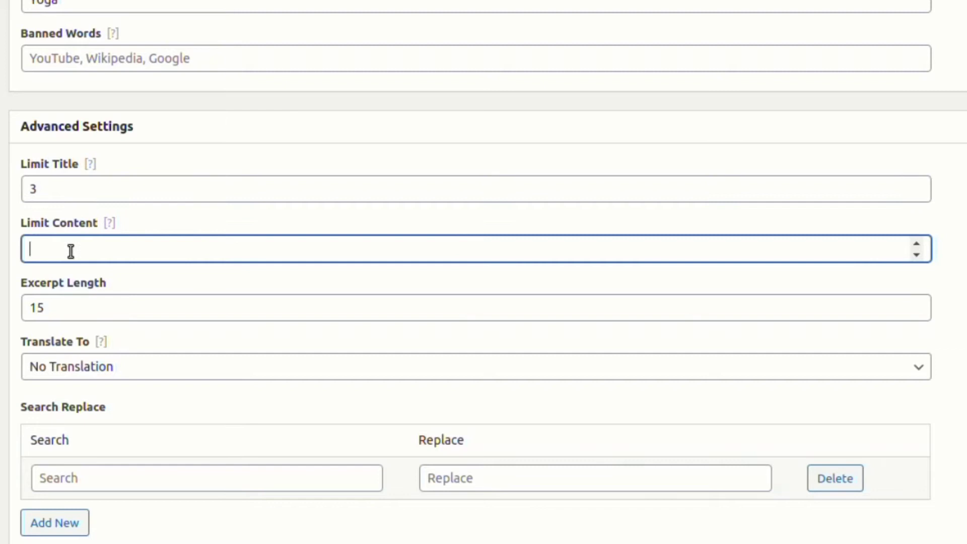
type("100")
scroll(71, 251, "down", 3)
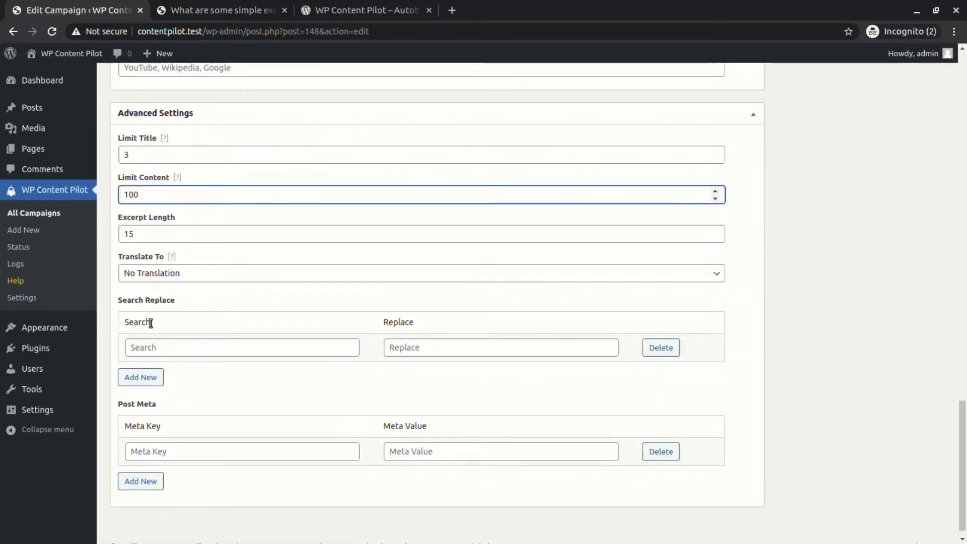
scroll(150, 322, "up", 20)
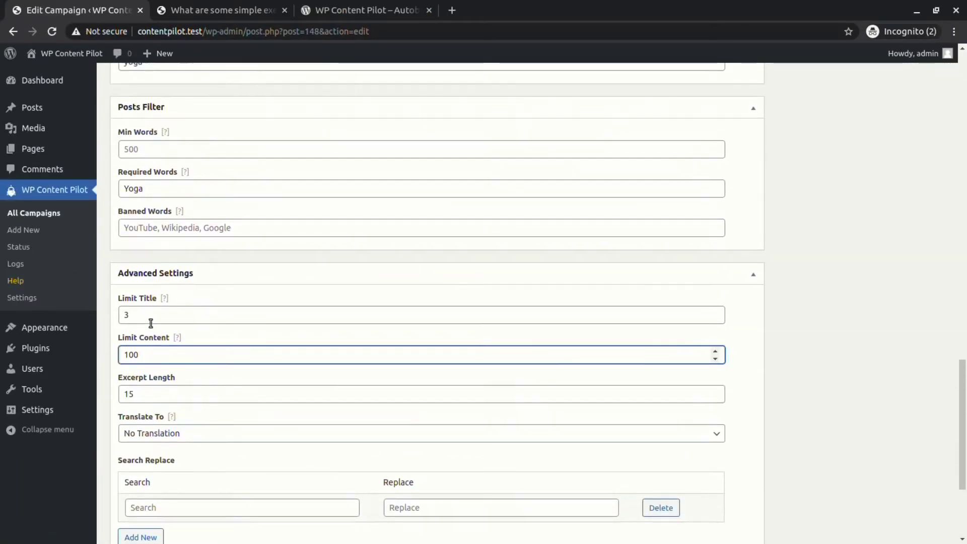
Save the campaign, run it, and open the newly generated post
left_click(810, 267)
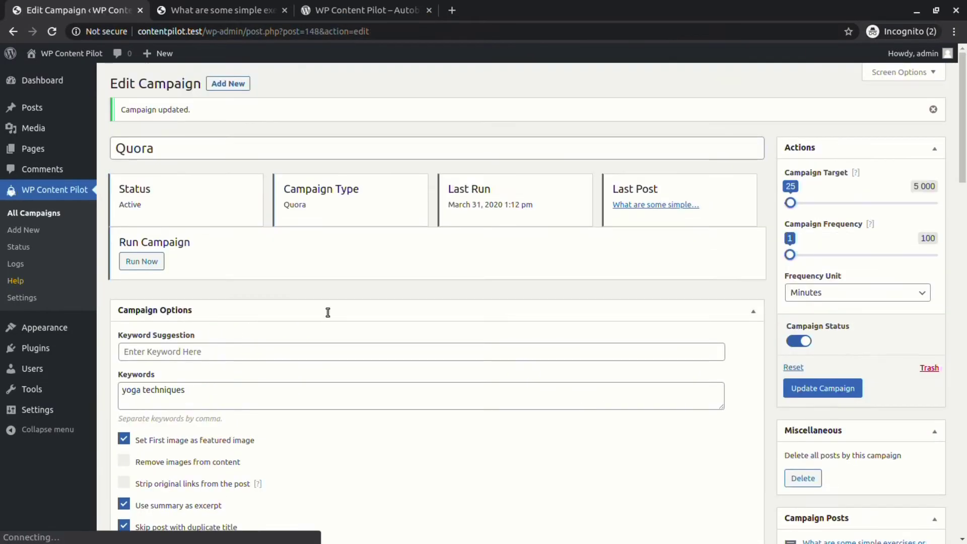
left_click(137, 262)
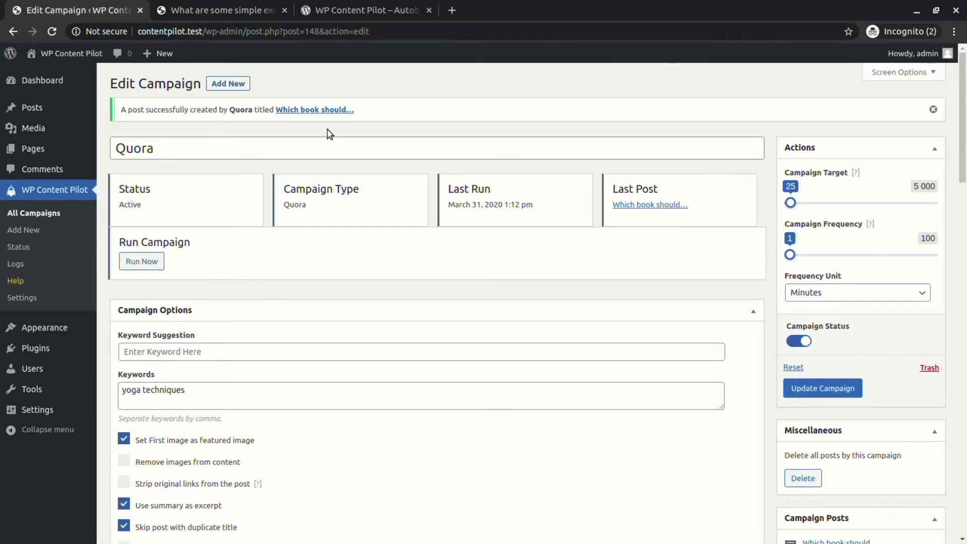
left_click(315, 109)
left_click(289, 7)
Inspect the post's Source link to confirm its nofollow and new-tab attributes
scroll(434, 353, "down", 15)
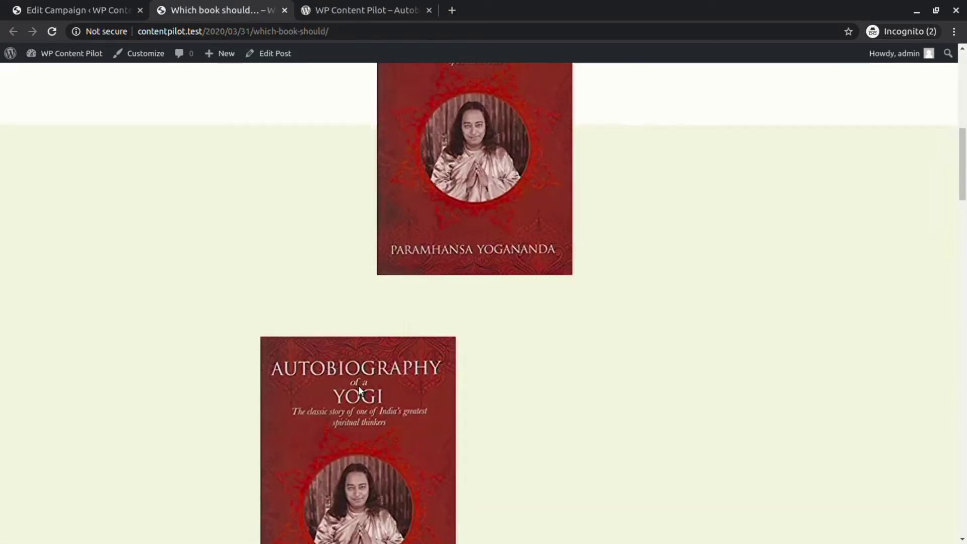
left_click_drag(283, 165, 475, 272)
left_click(478, 270)
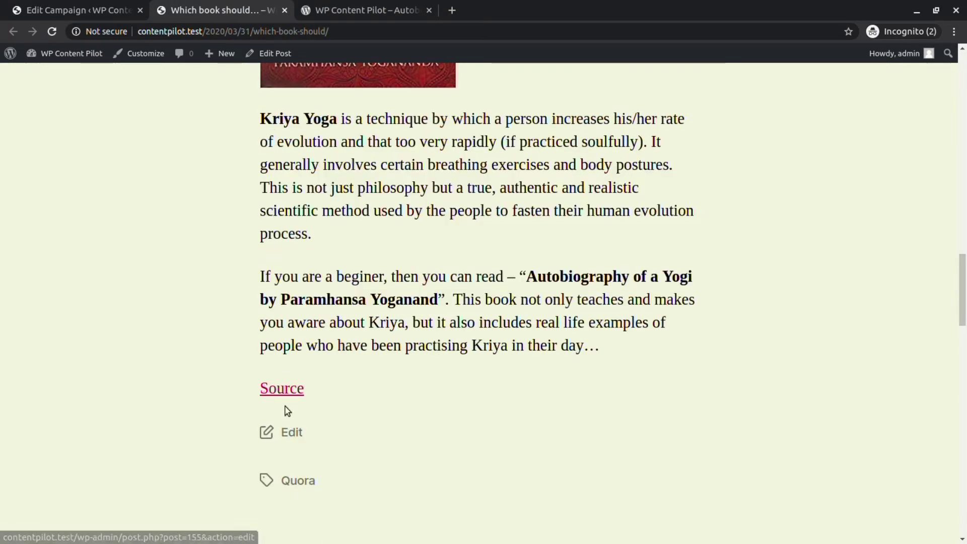
right_click(293, 392)
left_click(340, 524)
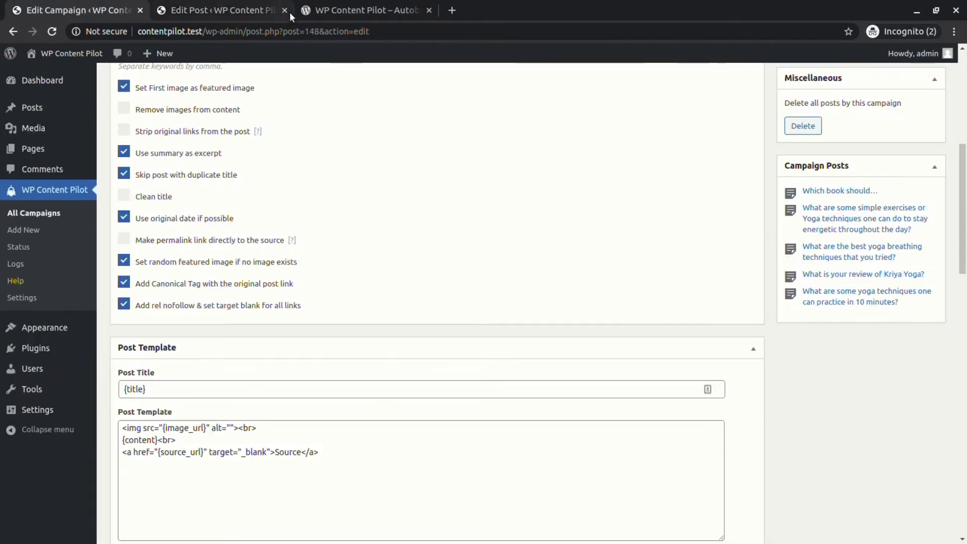
scroll(304, 212, "down", 10)
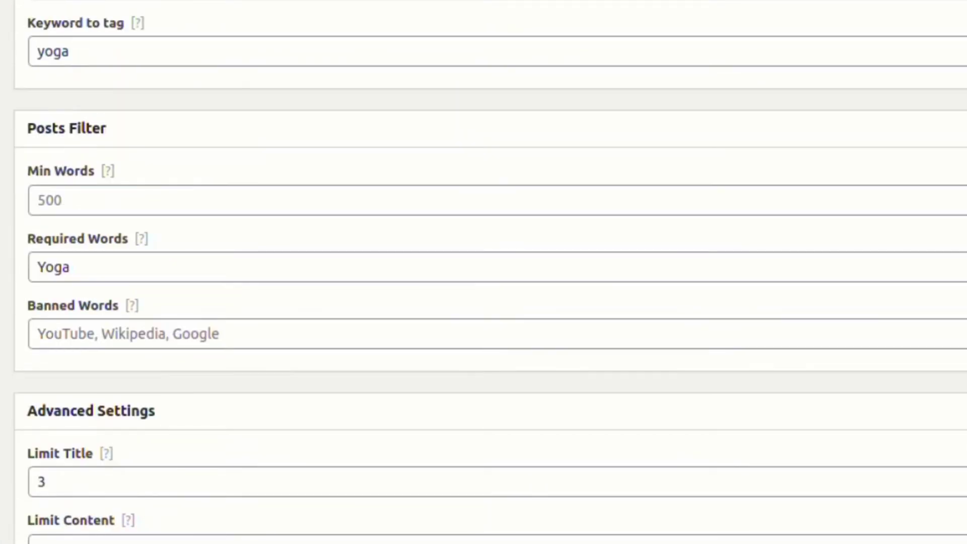
Generate a Private post and check it in the All Posts list
scroll(209, 91, "up", 5)
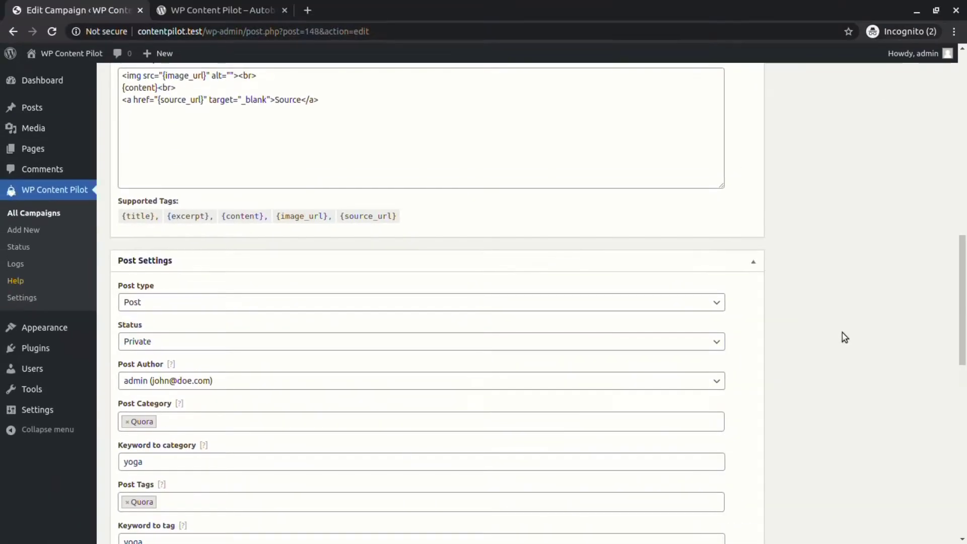
scroll(844, 337, "up", 15)
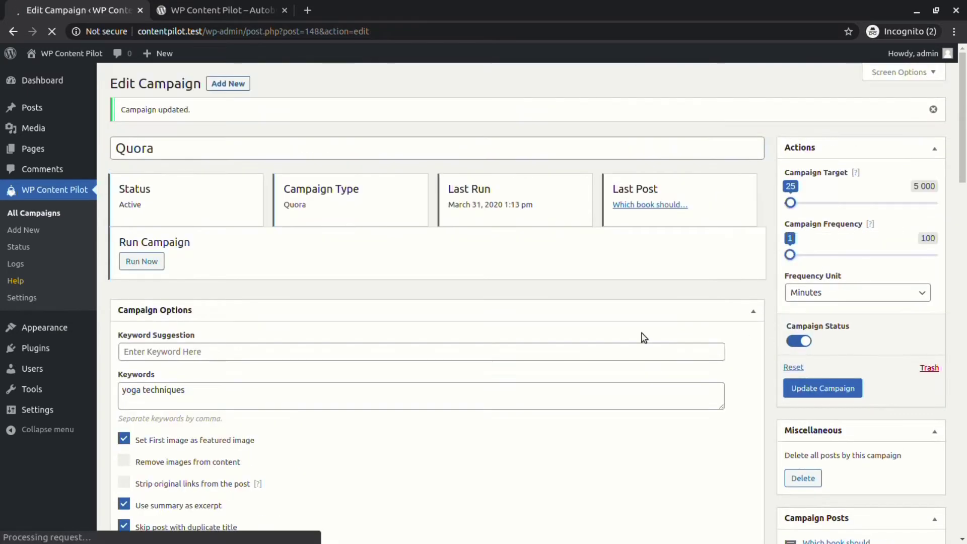
left_click(149, 262)
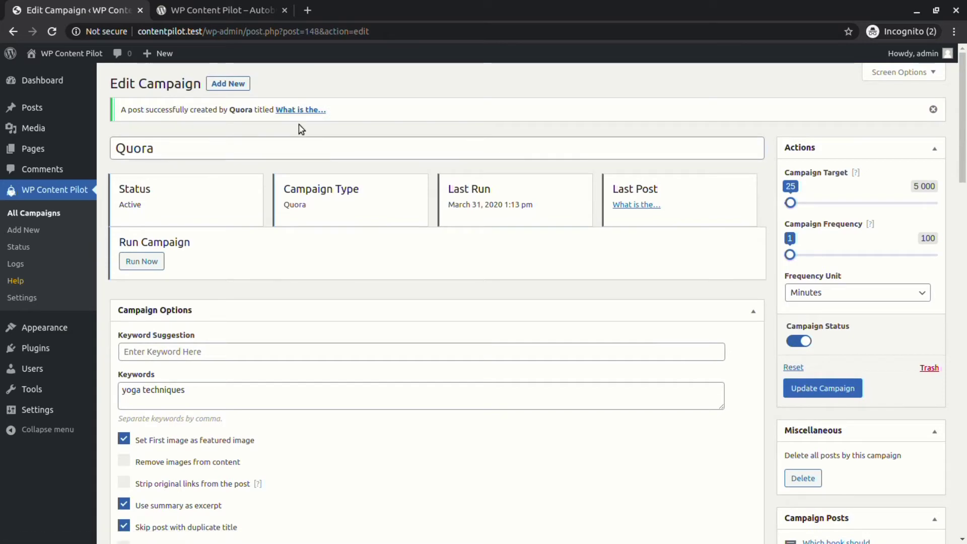
mouse_move(35, 108)
left_click(118, 106)
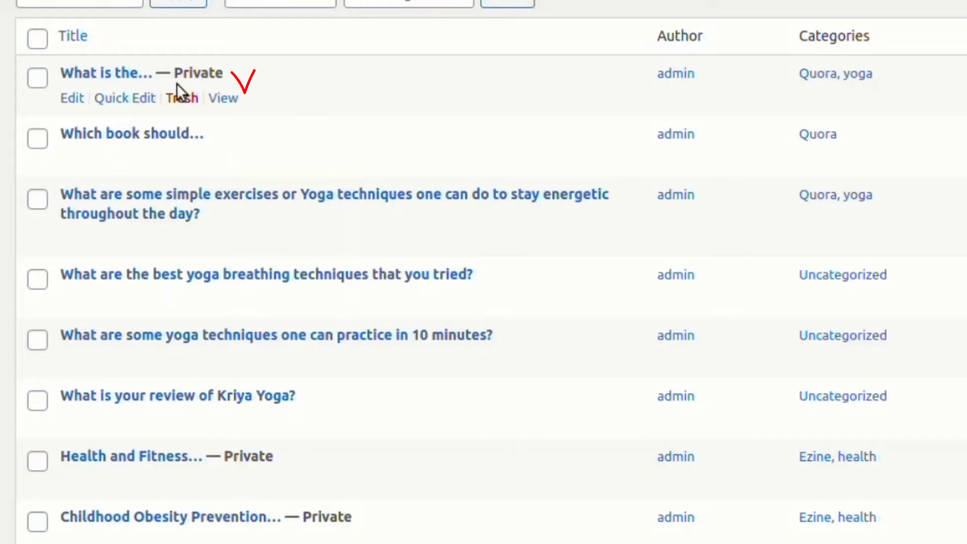
Change the campaign's post status to Pending and save
key("ctrl+shift+Tab")
scroll(470, 447, "down", 8)
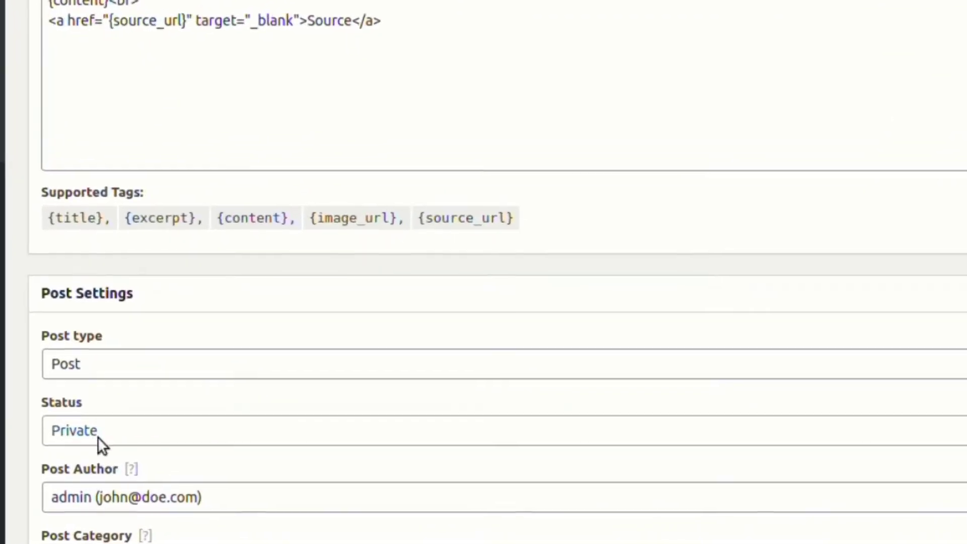
left_click(146, 471)
left_click(143, 506)
scroll(847, 170, "up", 6)
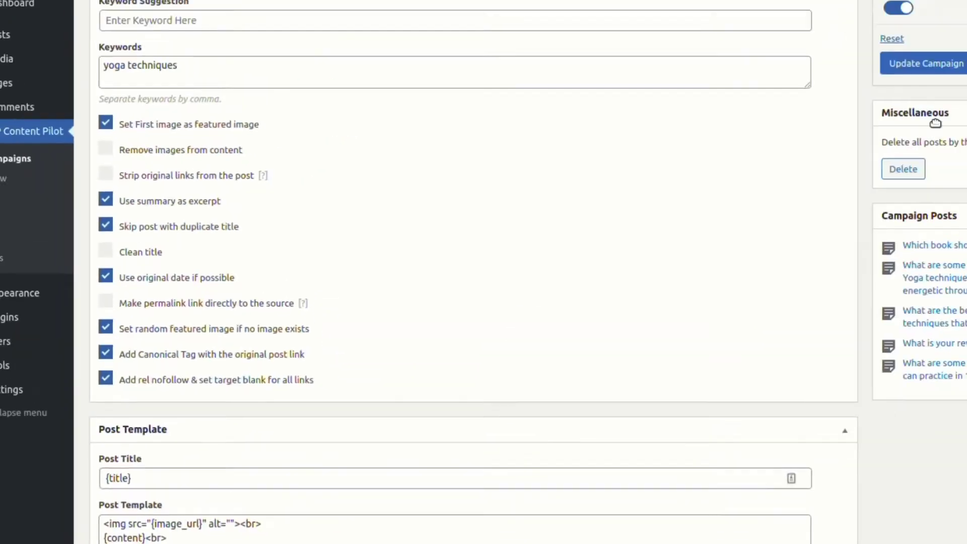
left_click(922, 64)
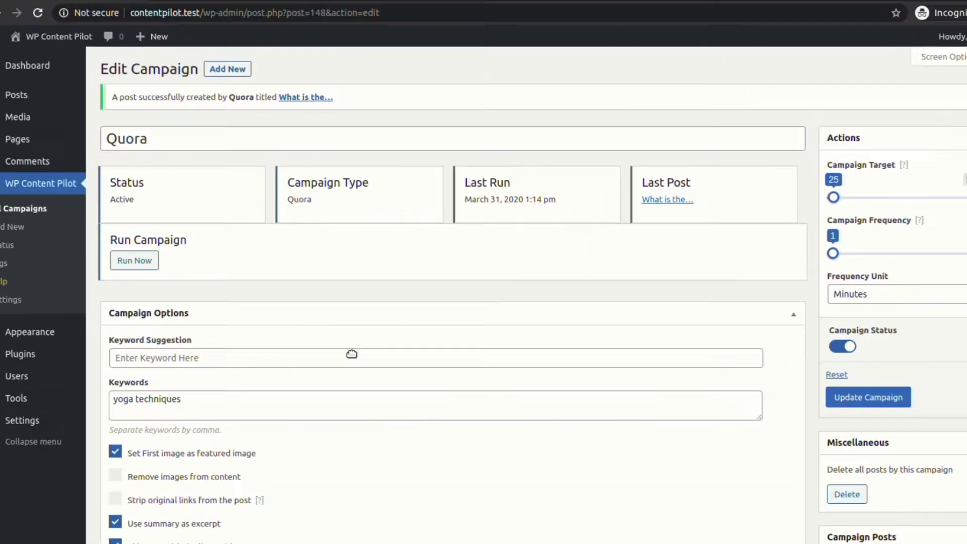
scroll(386, 493, "down", 5)
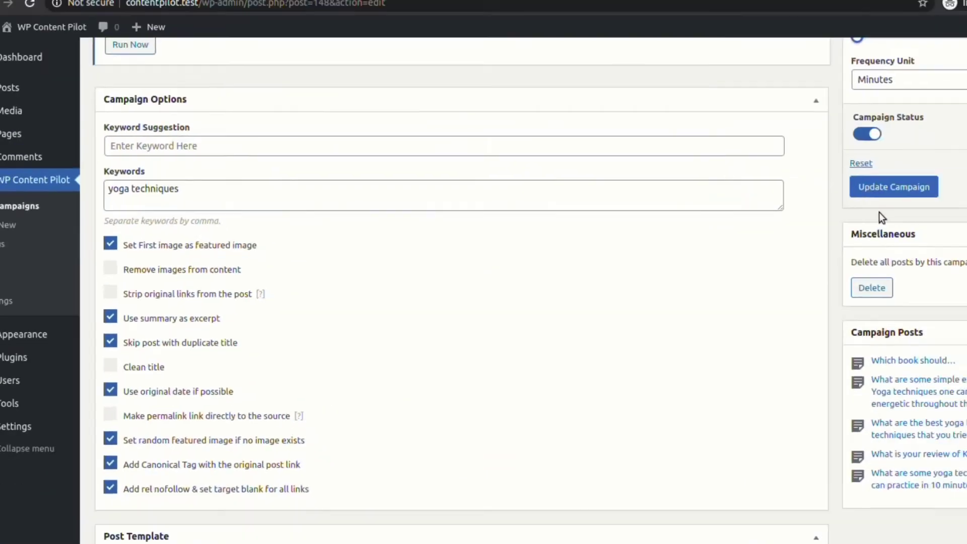
Save the Pending status and run the campaign to generate a Pending post
left_click(878, 196)
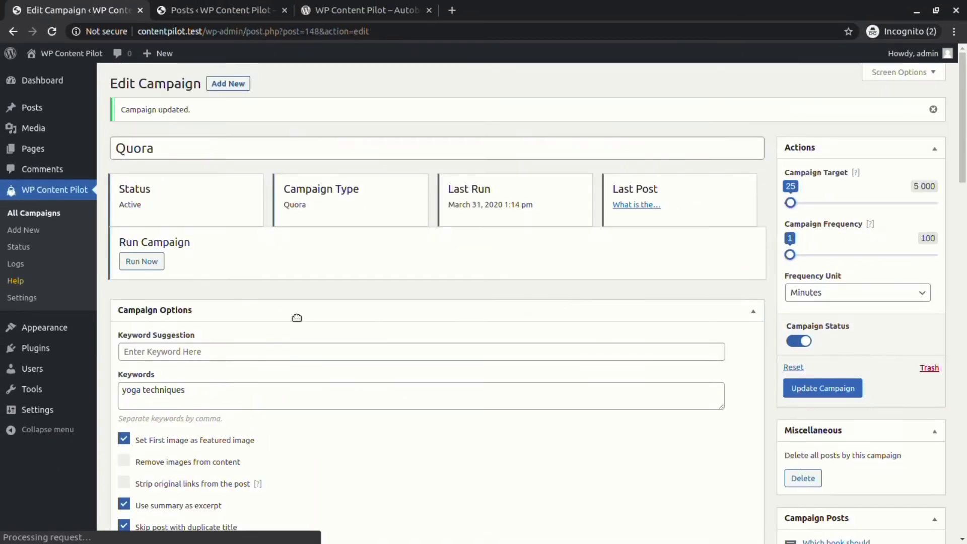
left_click(142, 261)
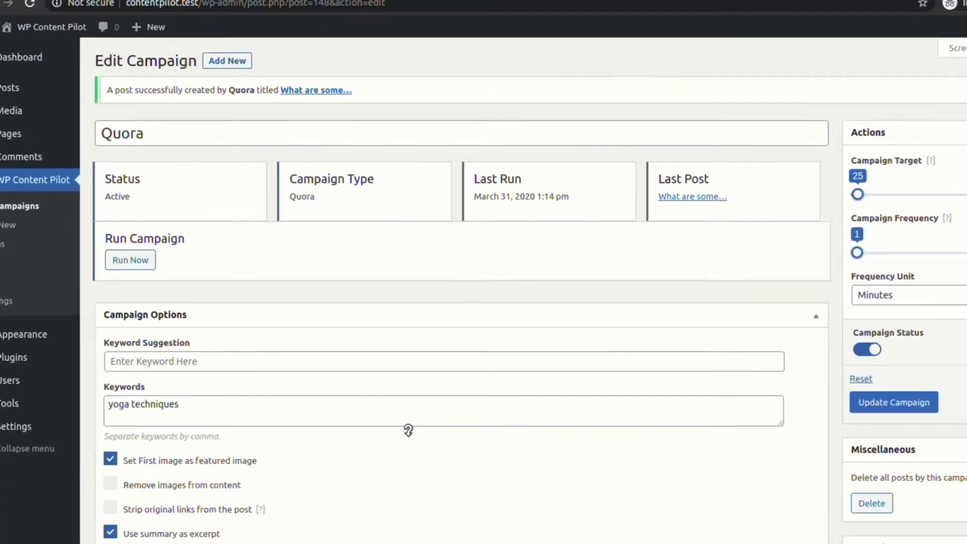
scroll(386, 425, "down", 10)
scroll(386, 425, "down", 4)
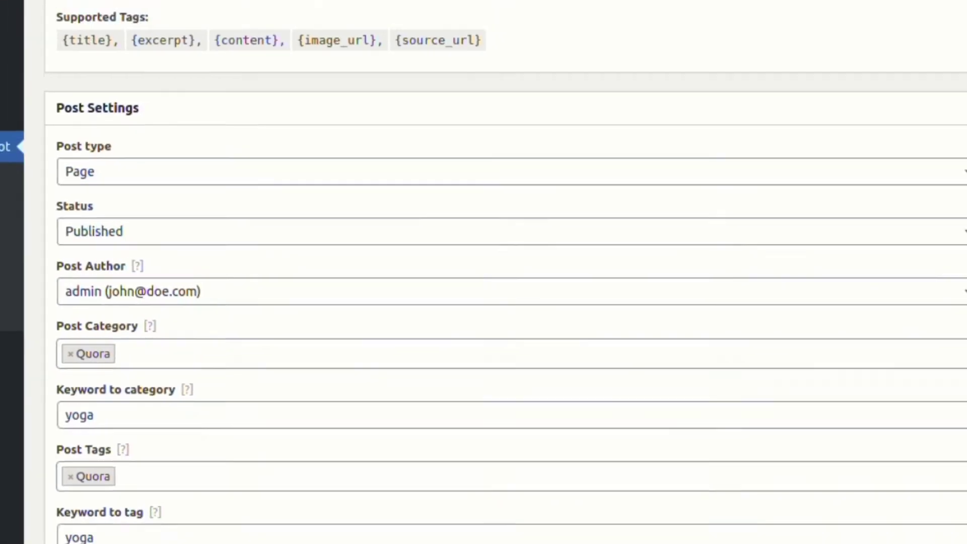
scroll(846, 353, "up", 15)
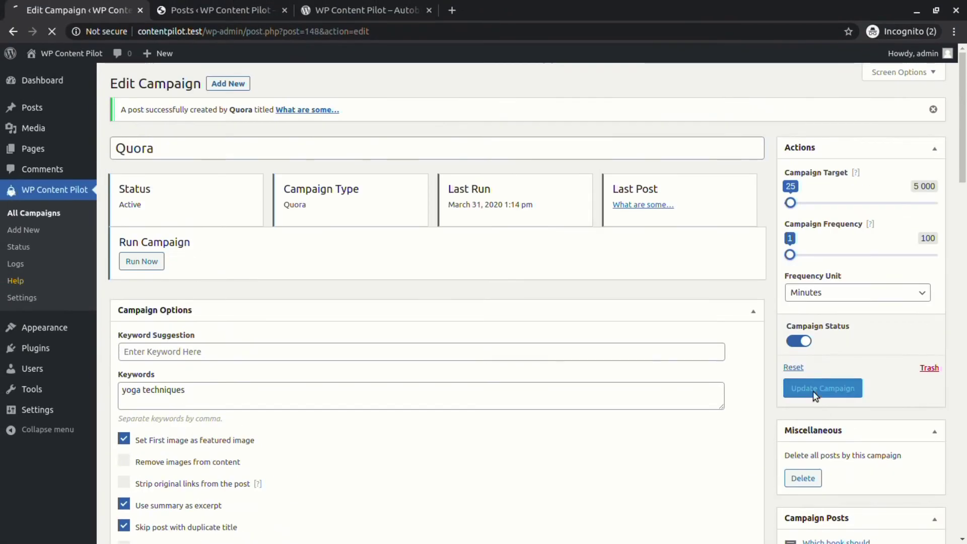
Generate a page from the campaign and view it in a new tab
left_click(130, 257)
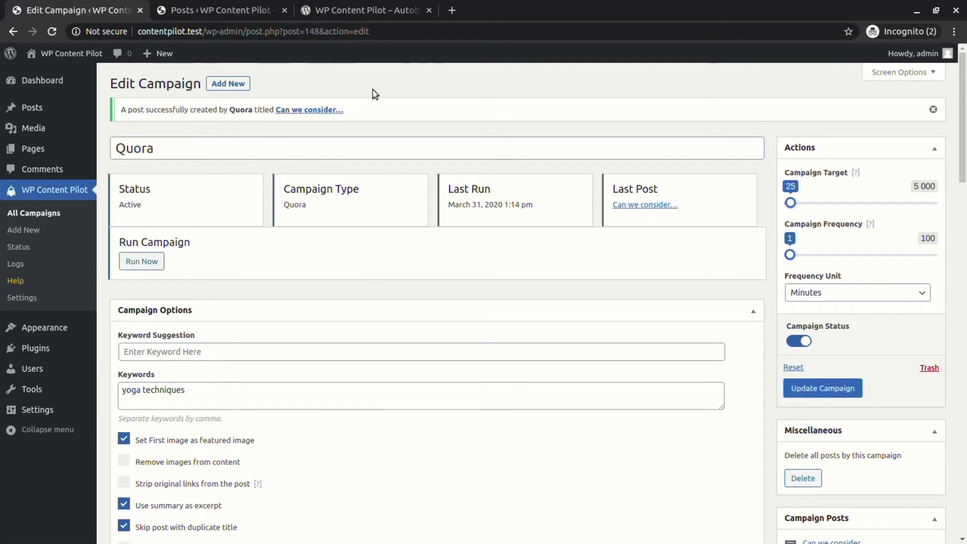
middle_click(298, 115)
left_click(352, 10)
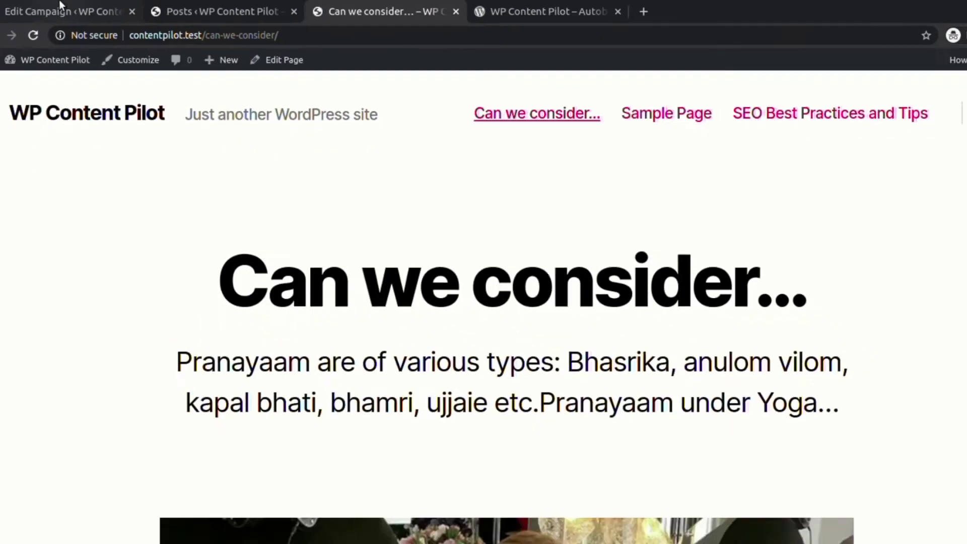
left_click(65, 9)
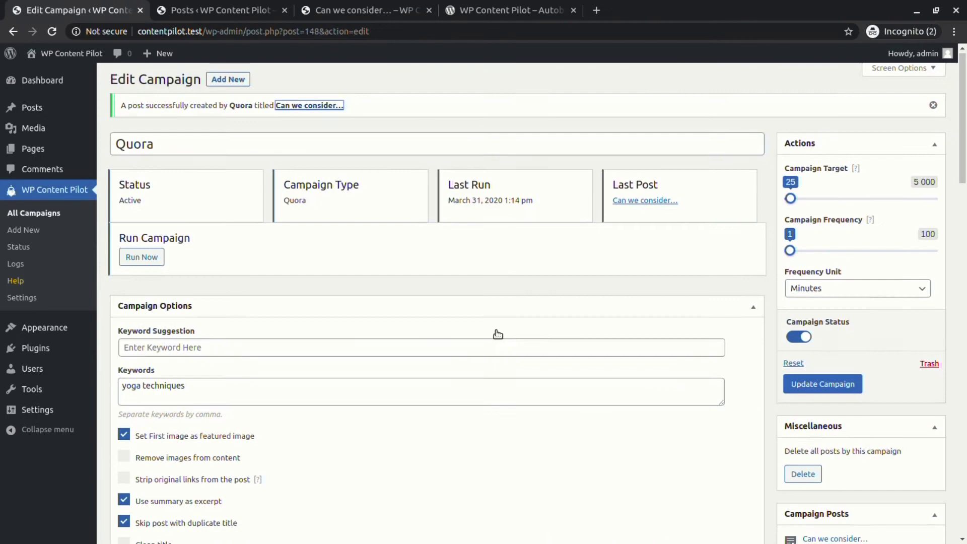
Clear the title and content limit values and review the required word Yoga
scroll(485, 335, "down", 10)
scroll(485, 336, "down", 5)
scroll(210, 324, "down", 10)
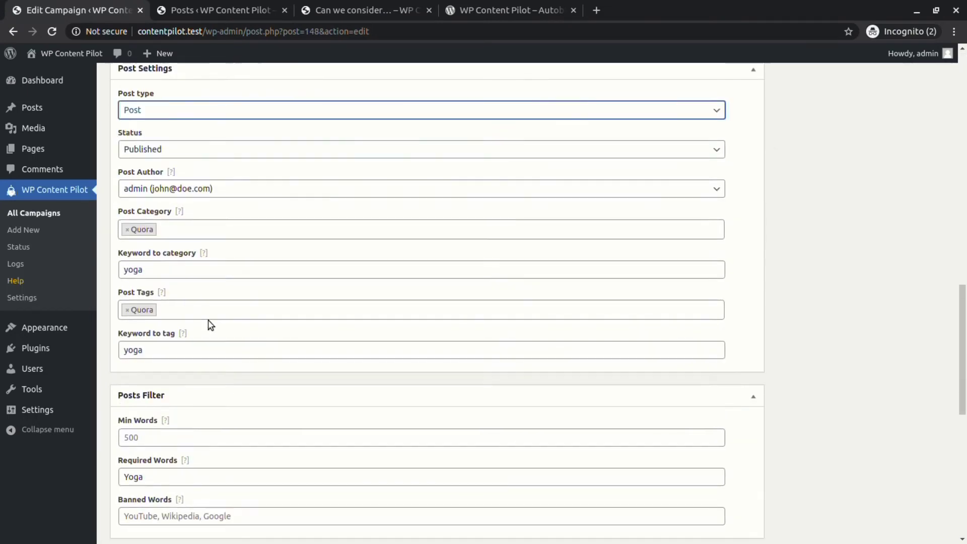
left_click_drag(135, 283, 97, 277)
key("BackSpace")
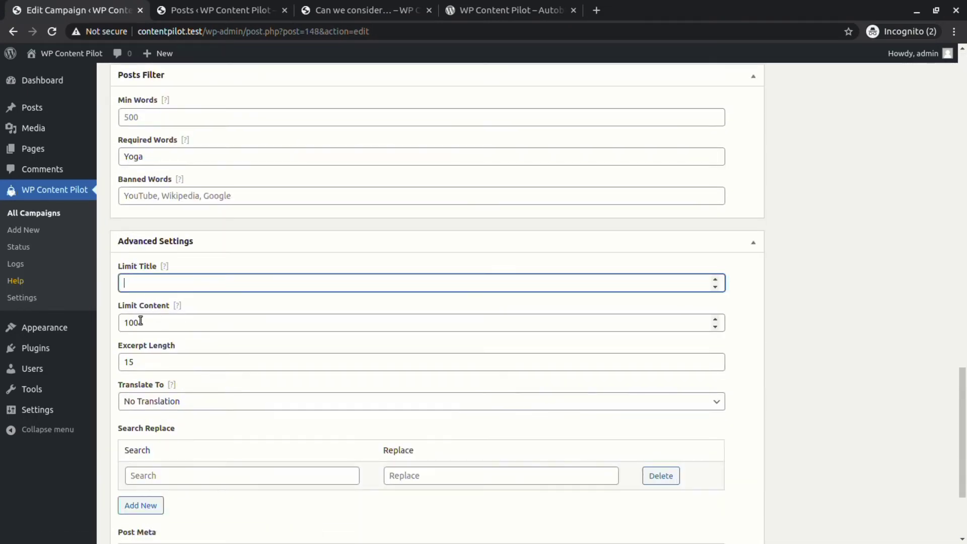
left_click_drag(135, 323, 112, 320)
key("BackSpace")
left_click_drag(135, 361, 112, 366)
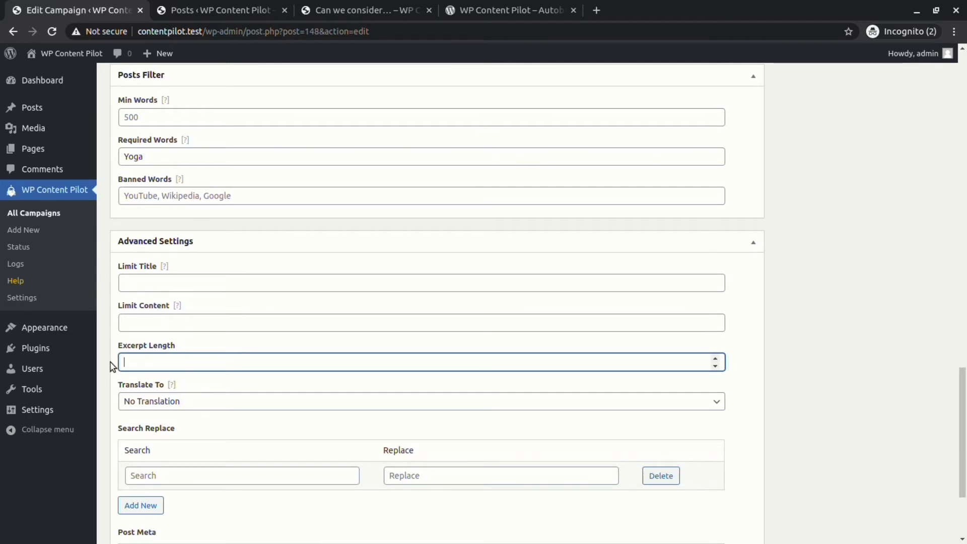
scroll(150, 383, "up", 1)
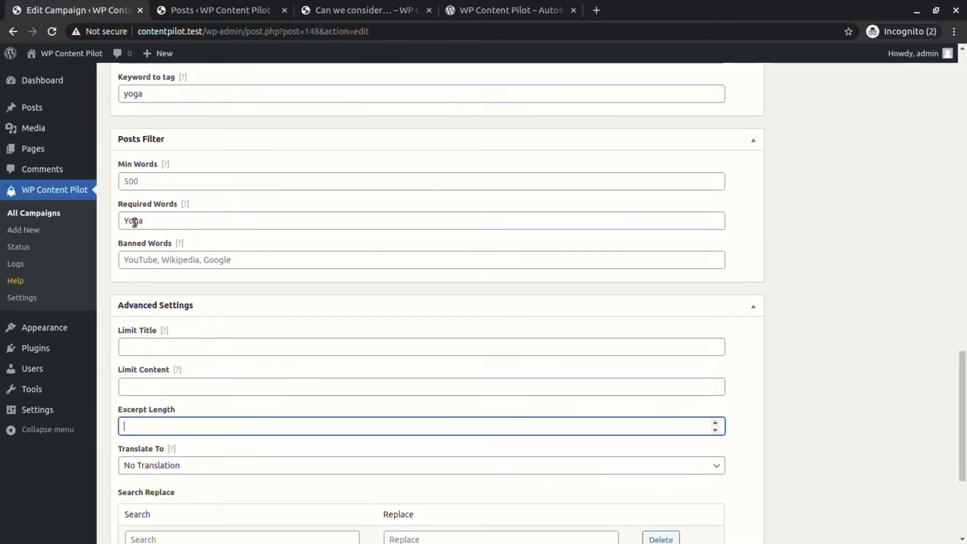
left_click(155, 225)
Add a search-replace rule changing 'yoga' to 'PILOT'
scroll(201, 292, "down", 2)
left_click(163, 439)
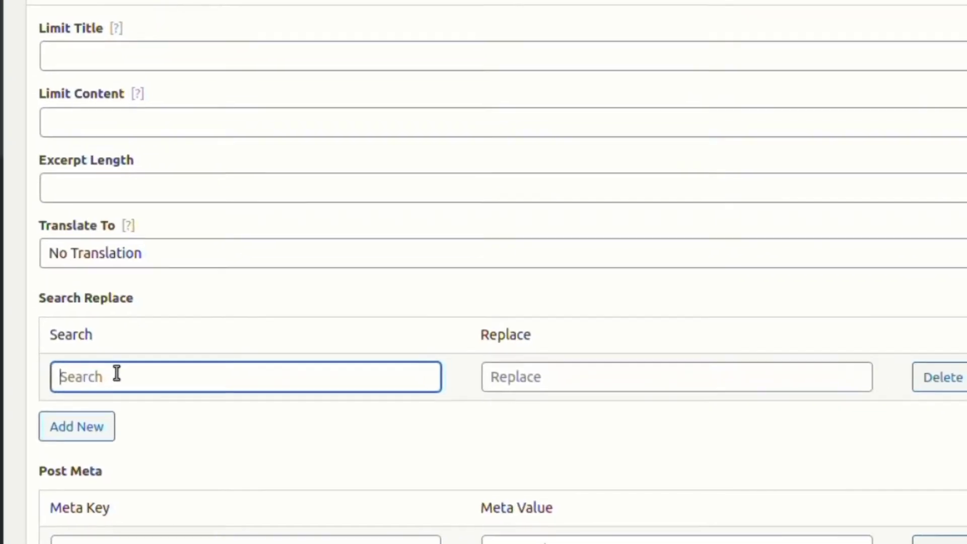
type("yoga")
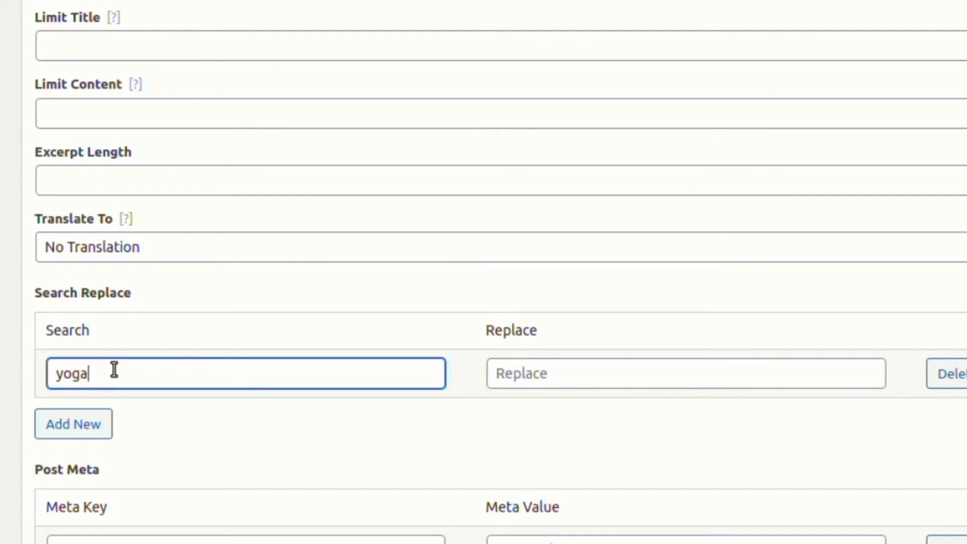
left_click(559, 373)
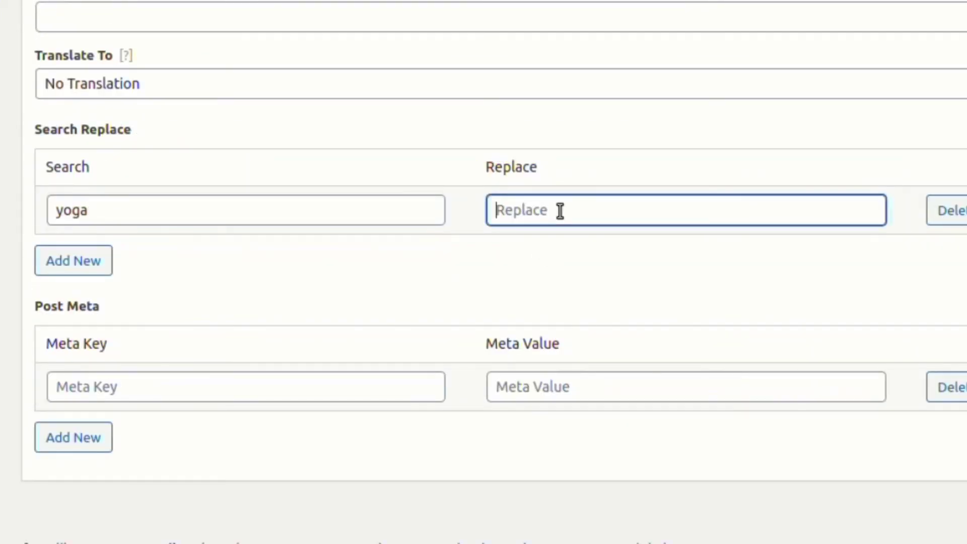
type("PILOT")
left_click(506, 265)
Add post meta 'meta' = 'value', set excerpt length 5, and save the campaign
left_click(287, 382)
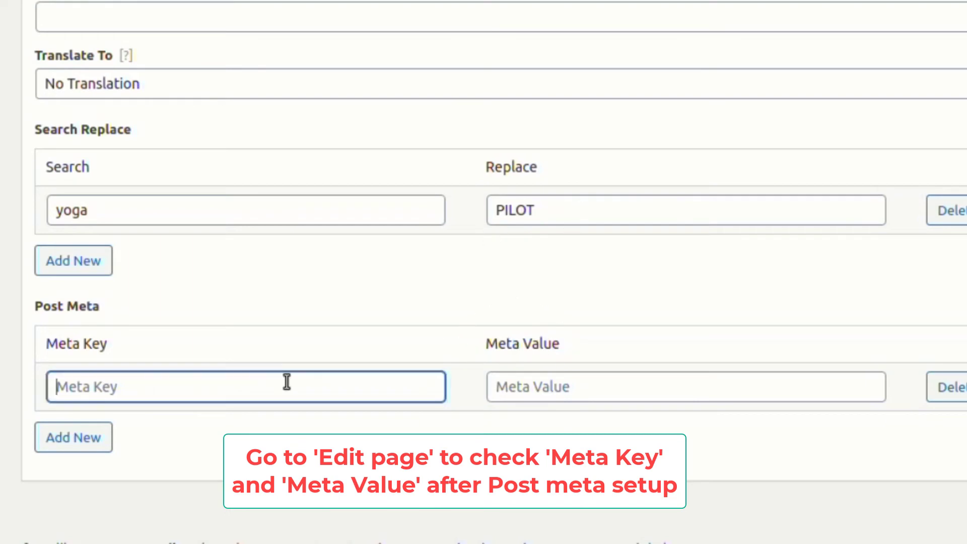
type("meta")
key("Tab")
type("value")
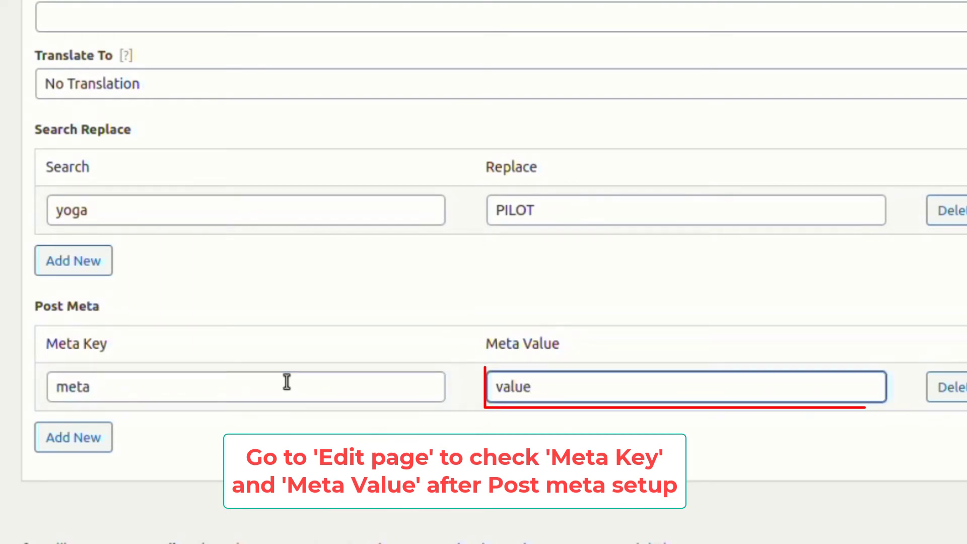
scroll(286, 381, "up", 5)
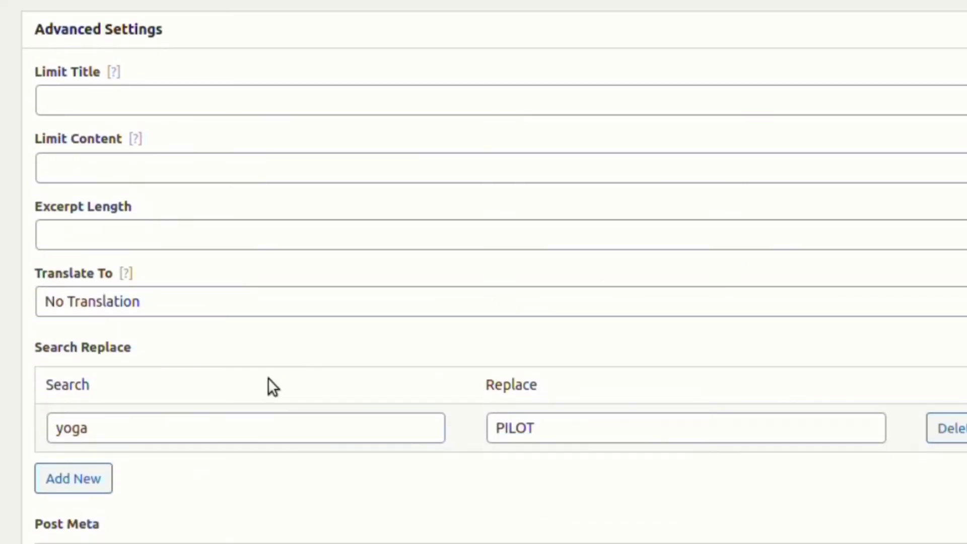
left_click(133, 236)
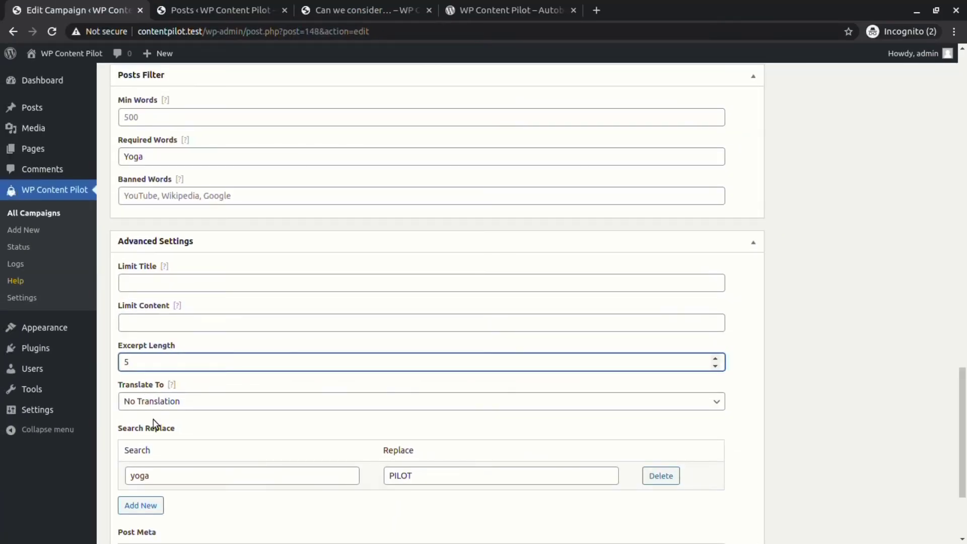
key("Return")
scroll(881, 410, "up", 20)
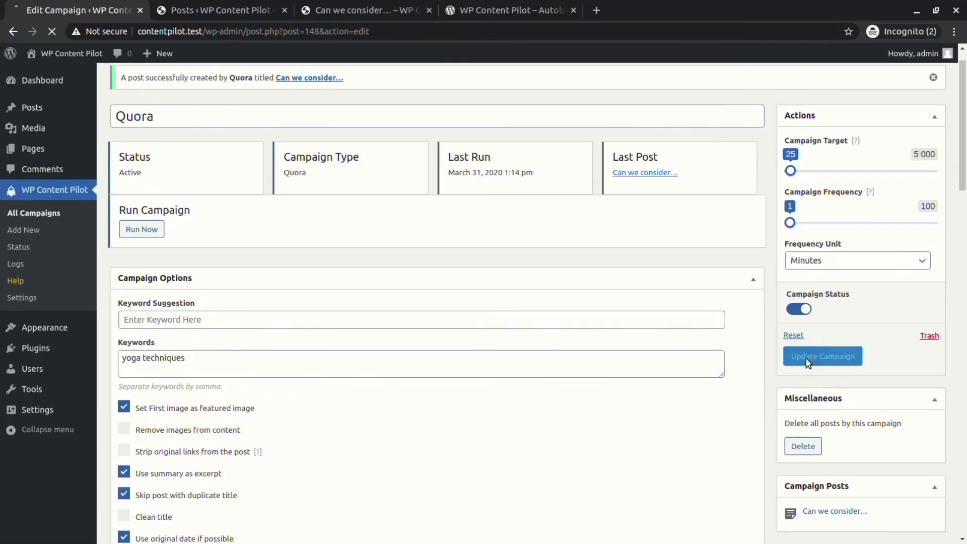
Run the campaign and search the new Pranayama post for 'pilo' to check the replacement
left_click(141, 261)
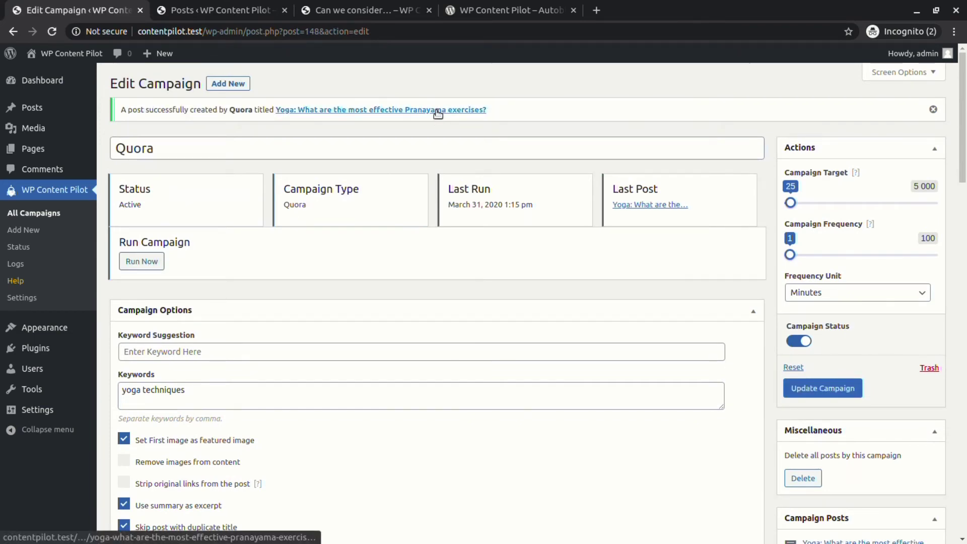
left_click(433, 109)
scroll(563, 318, "down", 15)
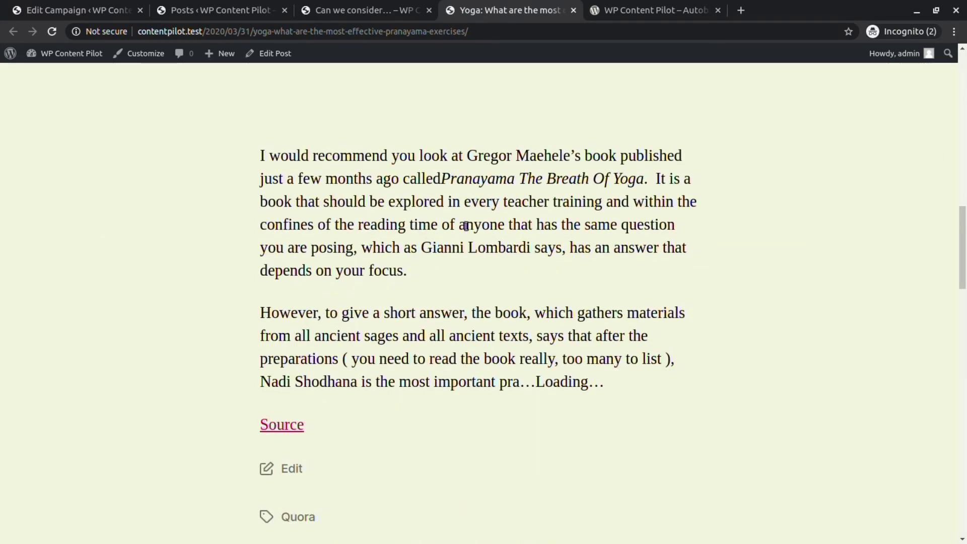
key("ctrl+f")
type("pilo")
key("Escape")
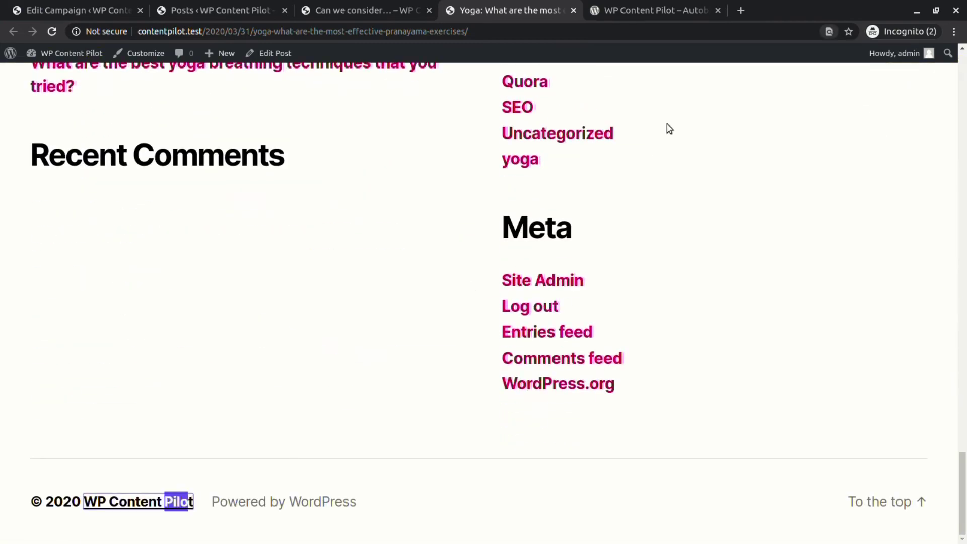
left_click(76, 10)
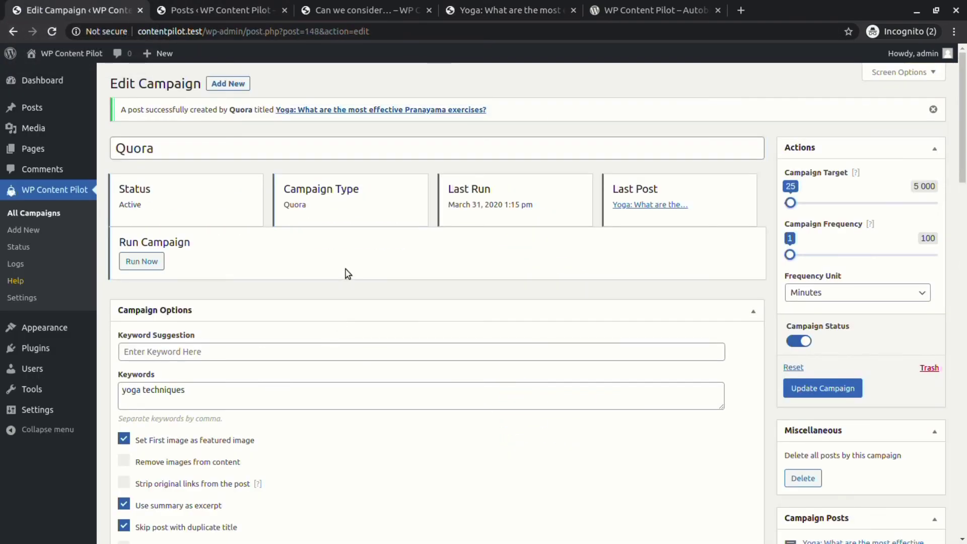
View 'What is the difference between Pranayama and Kriya PILOT?' to confirm Yoga became PILOT
scroll(216, 418, "down", 15)
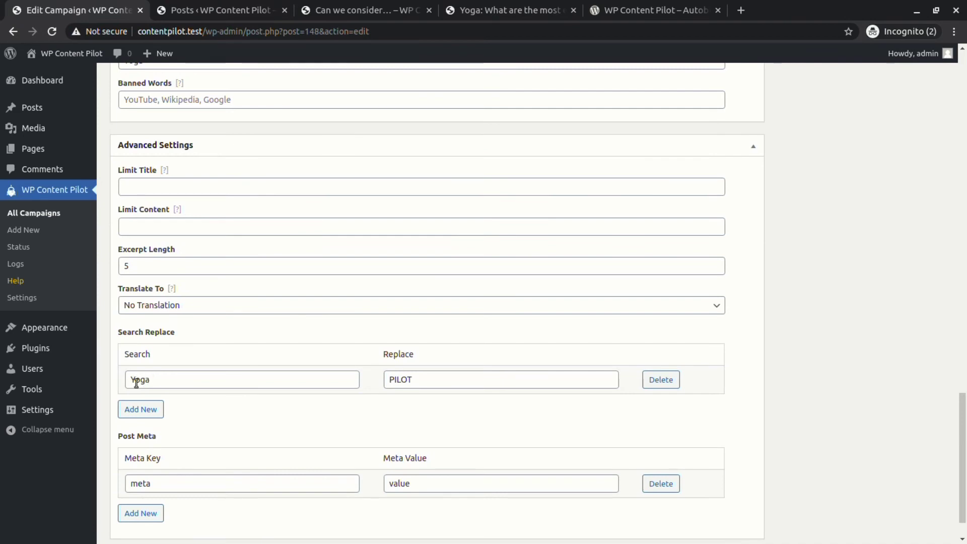
scroll(270, 421, "up", 10)
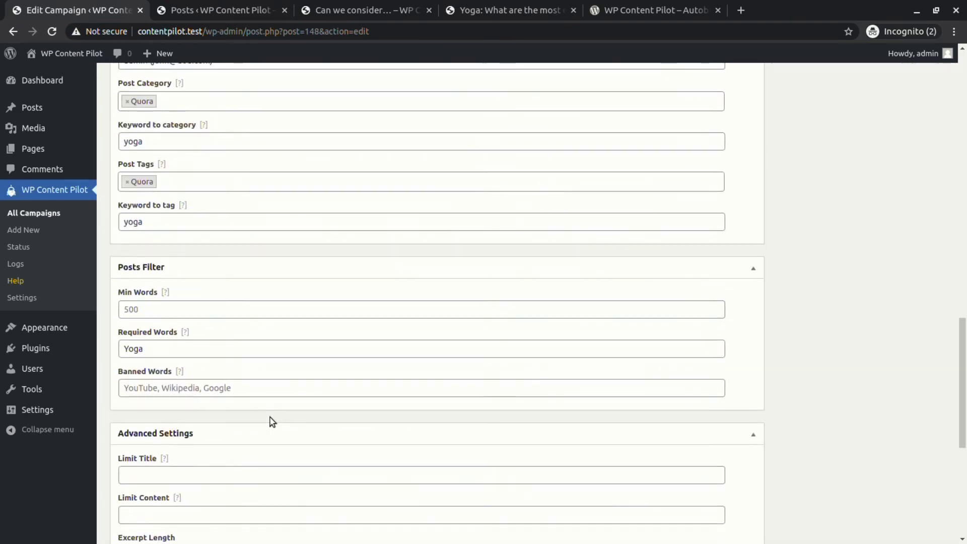
scroll(272, 420, "up", 8)
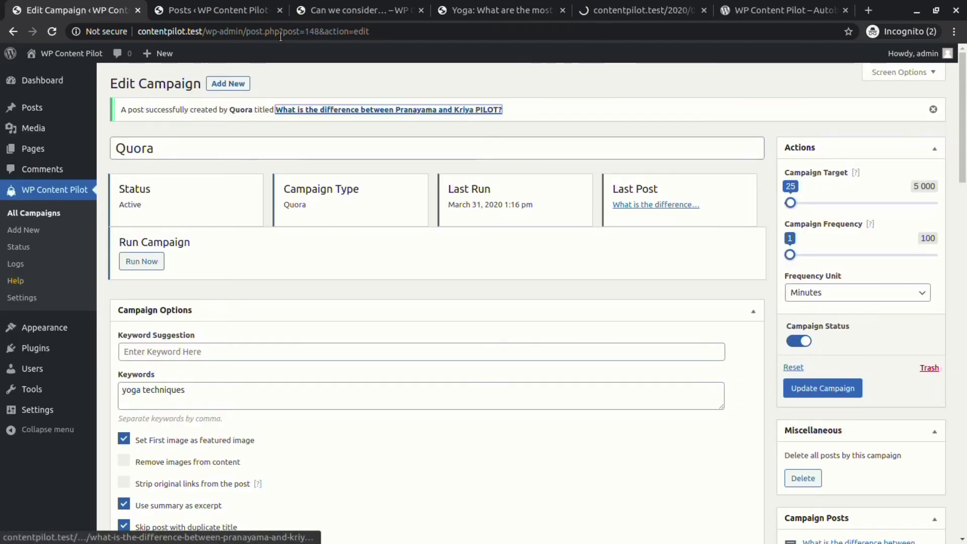
left_click(662, 2)
scroll(386, 232, "down", 2)
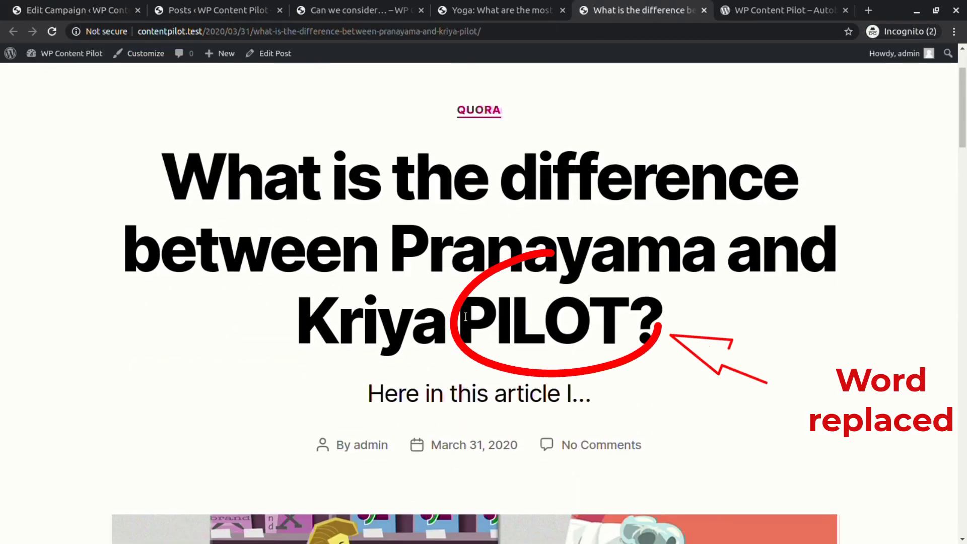
scroll(502, 314, "down", 18)
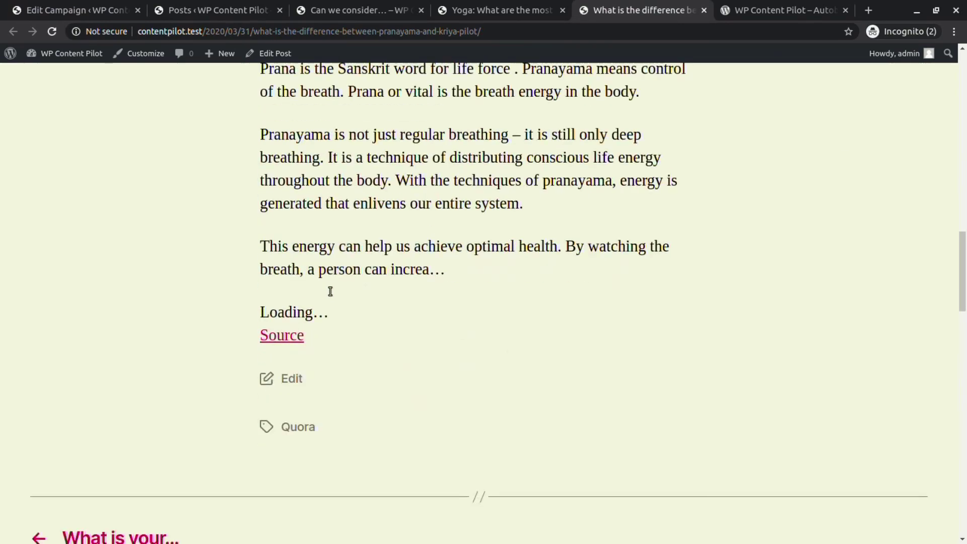
scroll(330, 294, "up", 2)
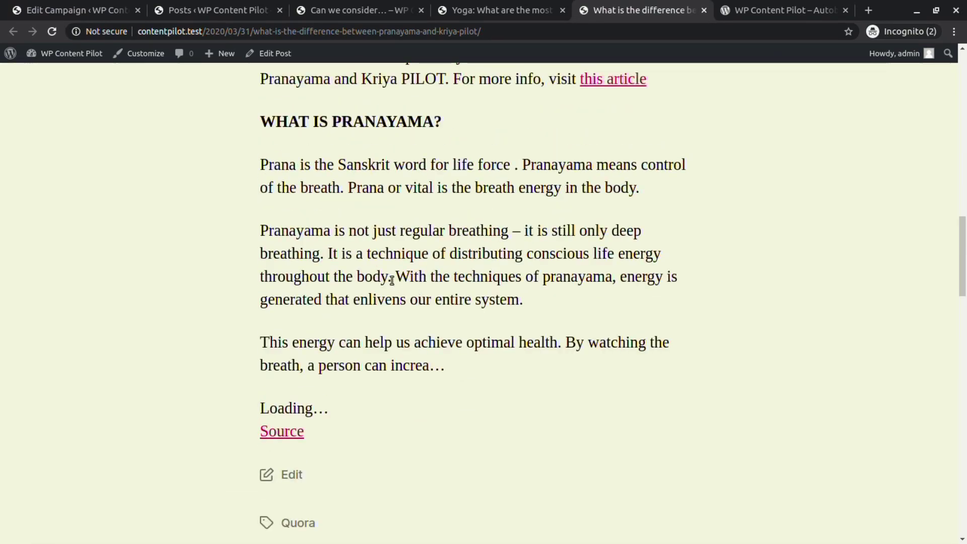
left_click(75, 10)
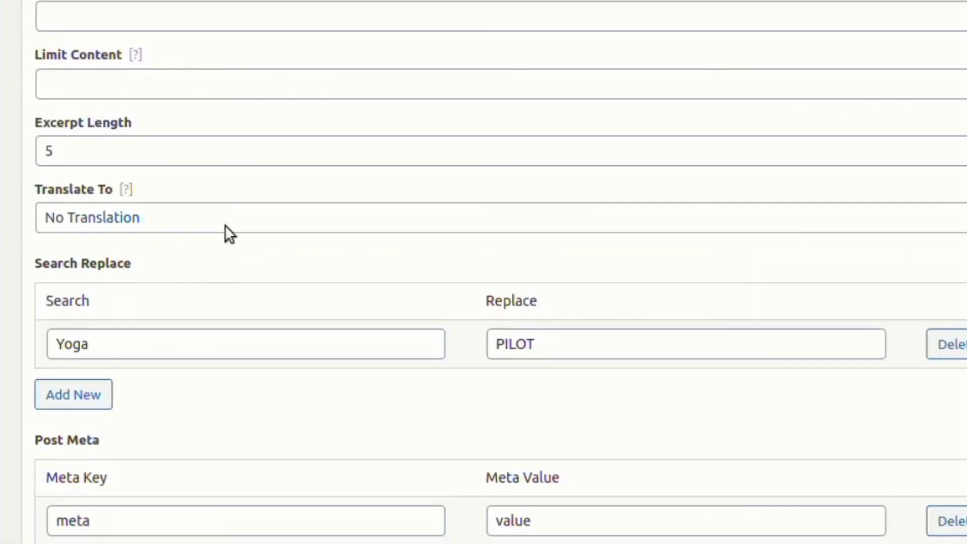
Set the campaign's Translate To language to Spanish and update the campaign
key("s")
key("p")
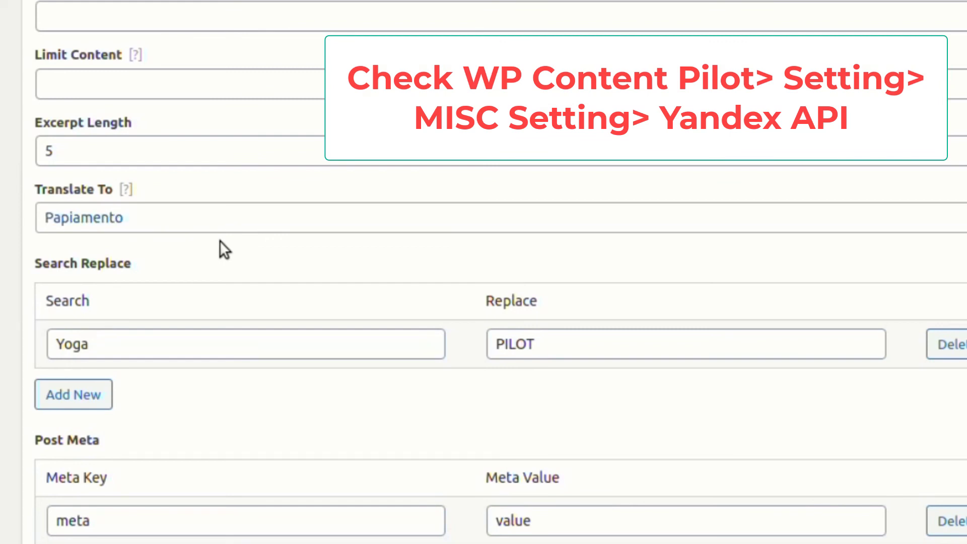
key("s")
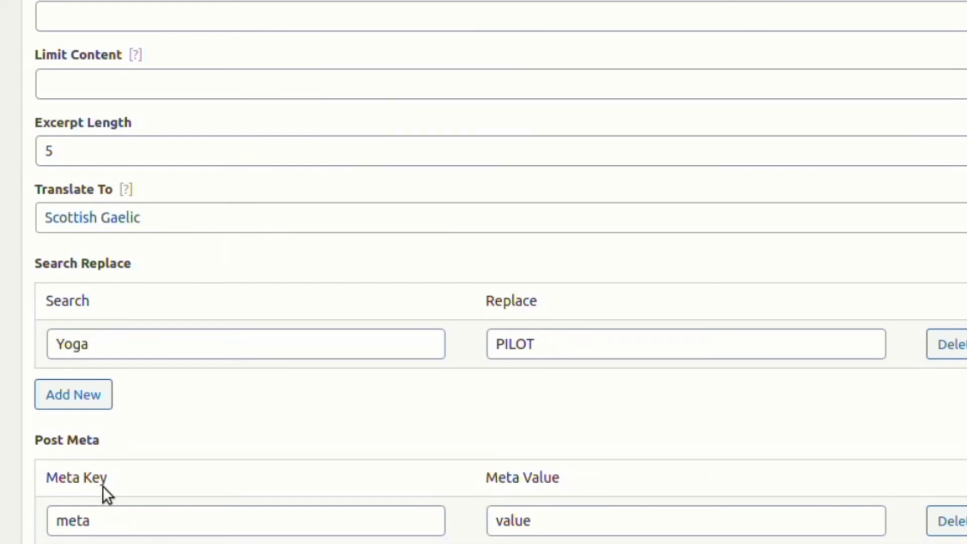
key("s")
key("p")
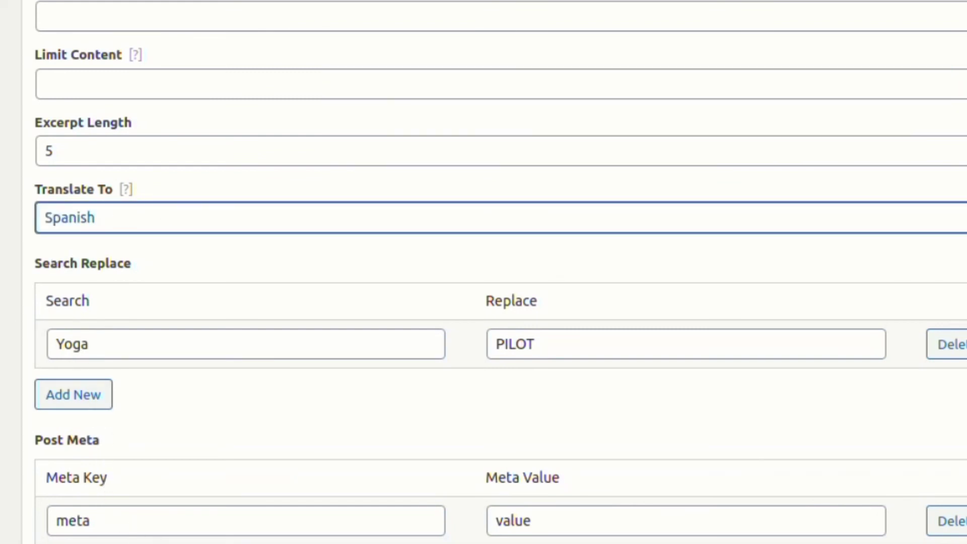
scroll(483, 272, "up", 8)
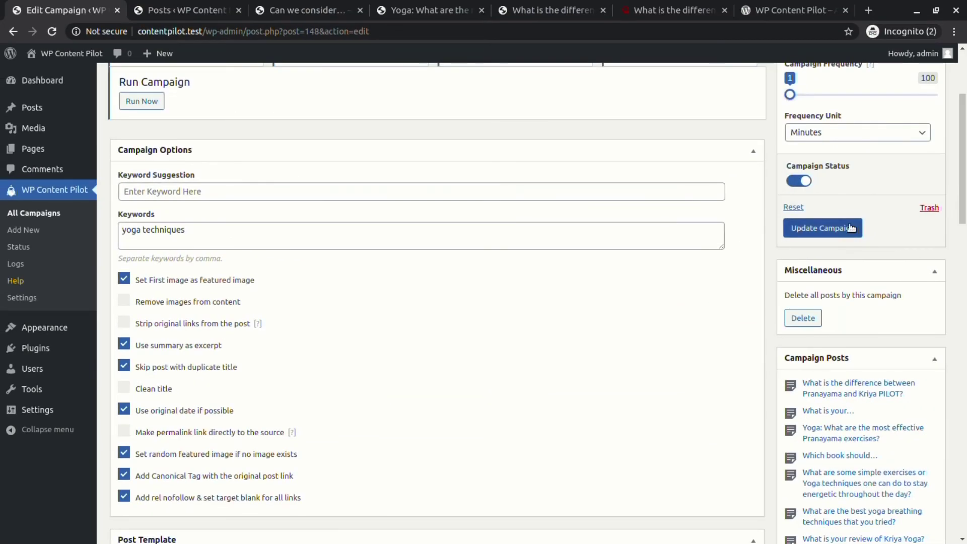
left_click(868, 182)
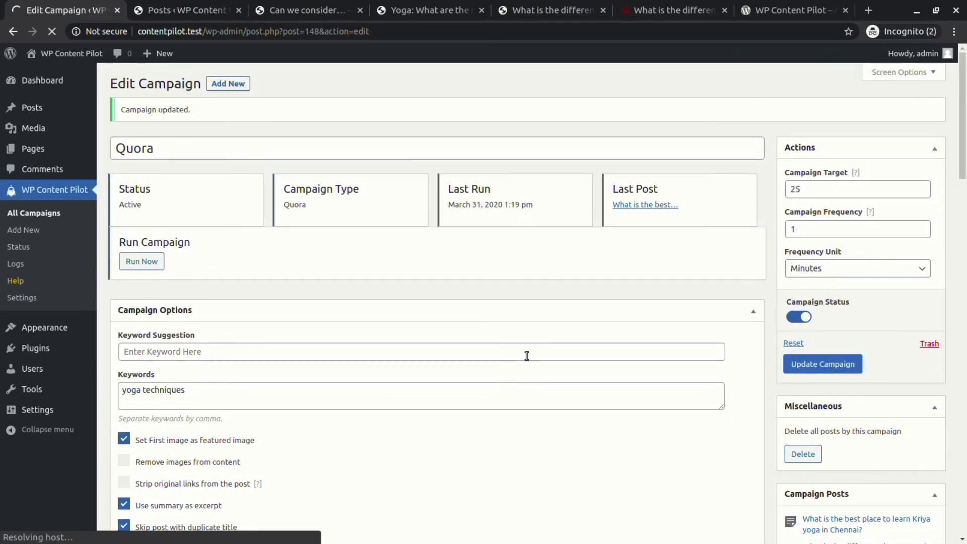
Run the campaign and review the generated Spanish post 'Cómo hacer Kriya yoga'
left_click(142, 261)
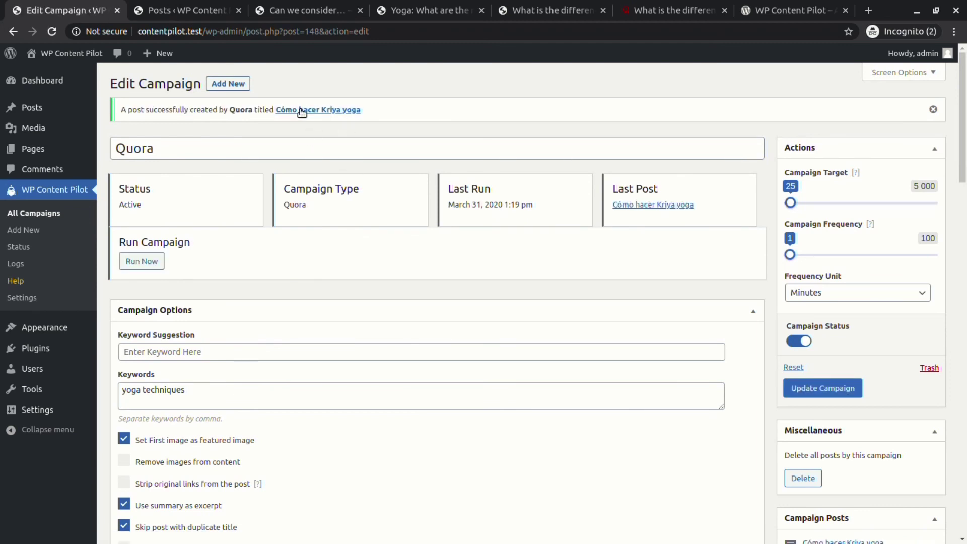
middle_click(316, 110)
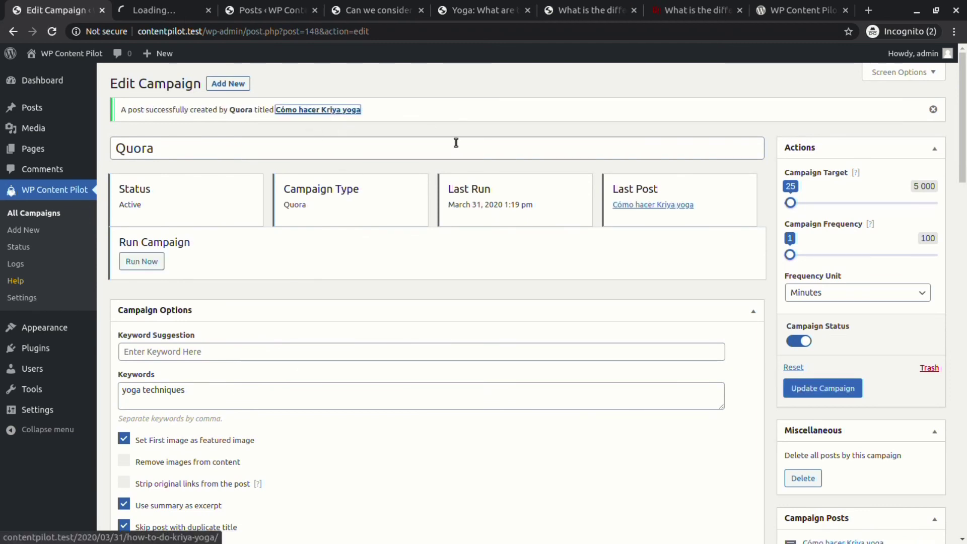
left_click(182, 10)
scroll(373, 317, "down", 12)
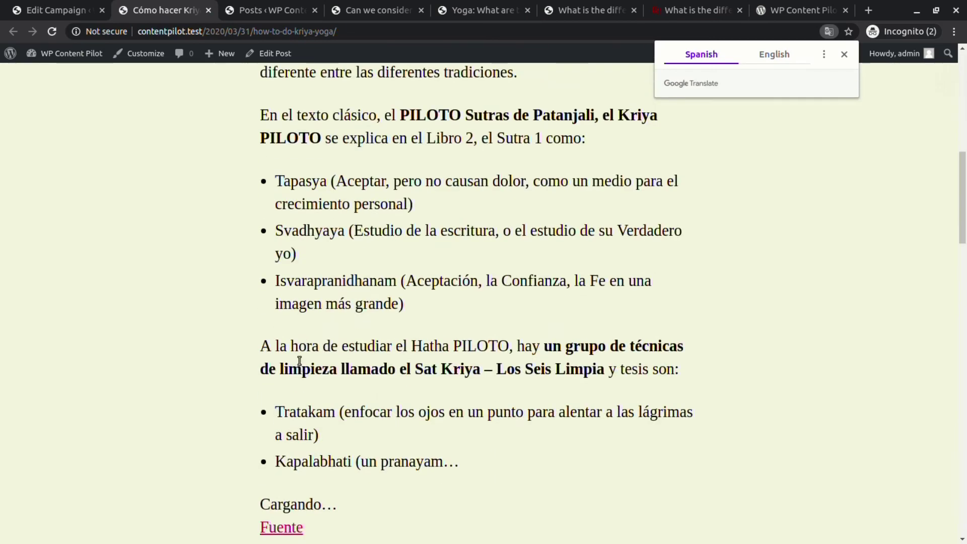
scroll(311, 367, "up", 5)
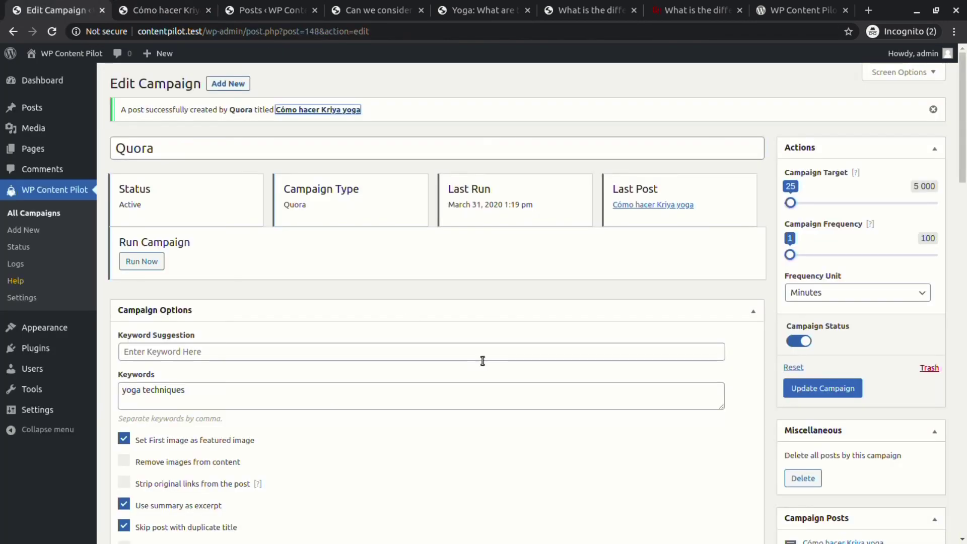
left_click(57, 10)
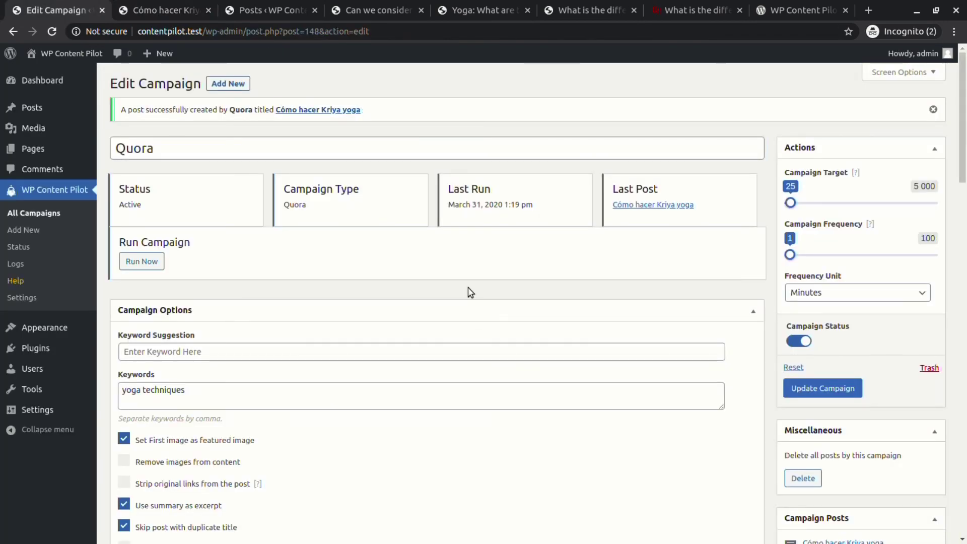